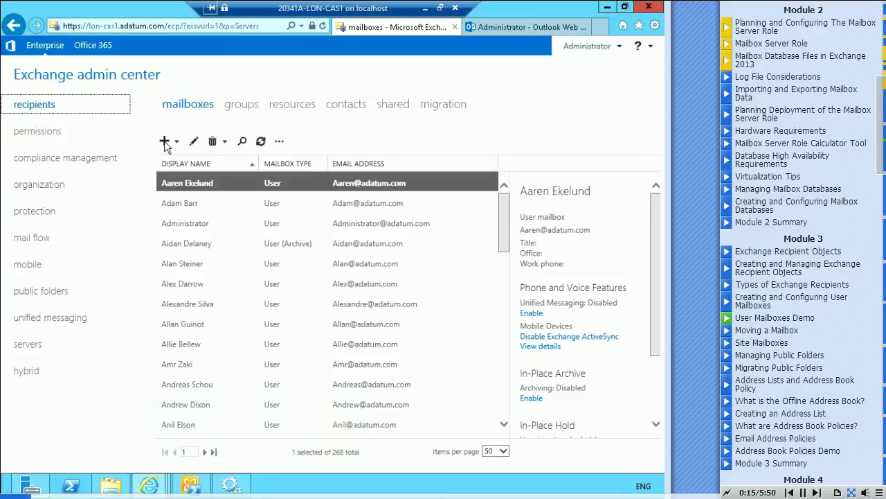
Start a new user mailbox, enter the user's alias, and choose New user.
{"action": "left_click", "coordinate": [167, 142]}
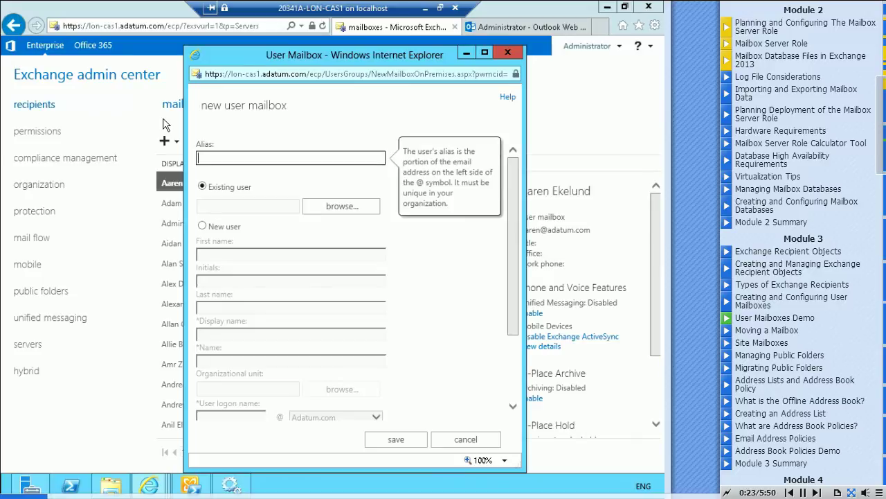
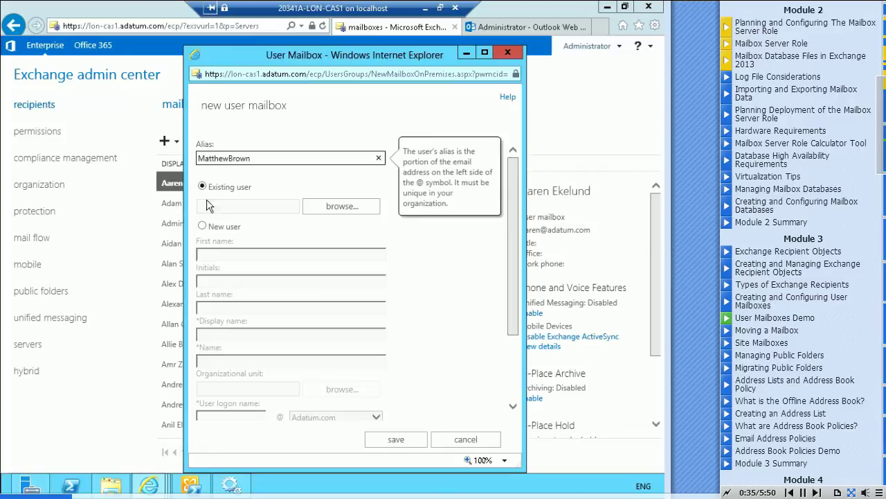
{"action": "left_click", "coordinate": [202, 226]}
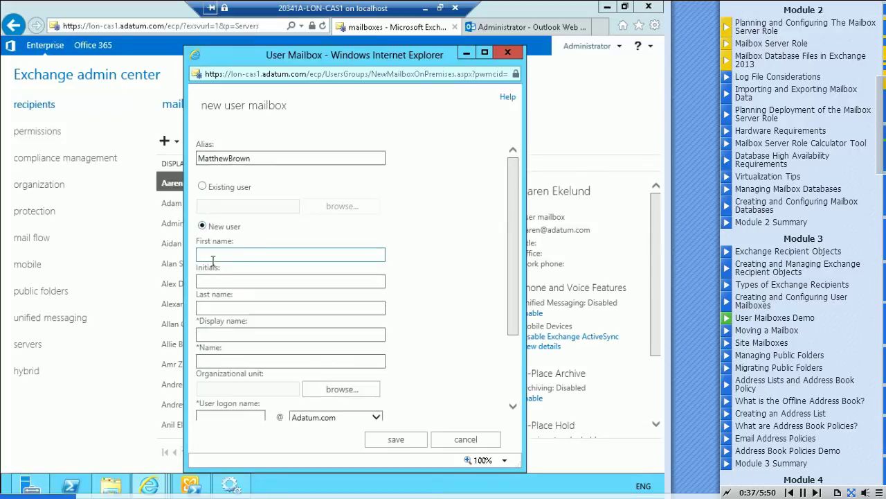
Enter the new user's first name and last name, fixing a typo along the way.
{"action": "left_click", "coordinate": [221, 254]}
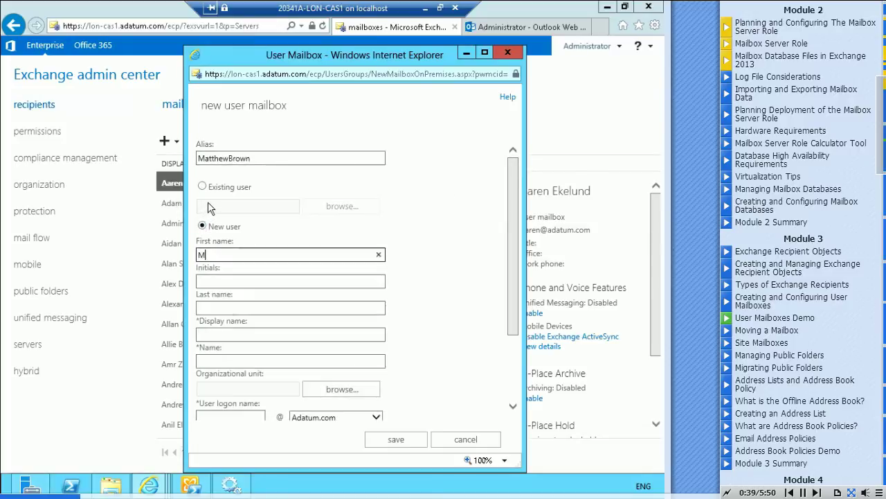
{"action": "key", "text": "Tab"}
{"action": "key", "text": "Tab"}
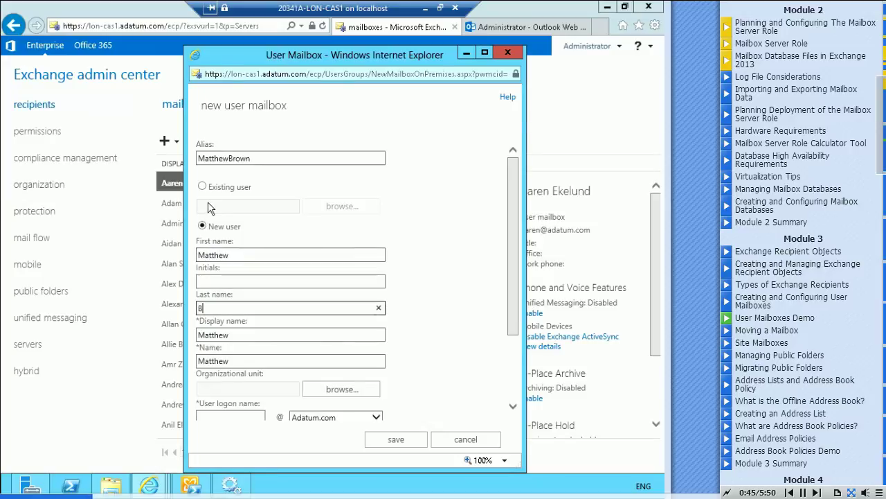
{"action": "key", "text": "Tab"}
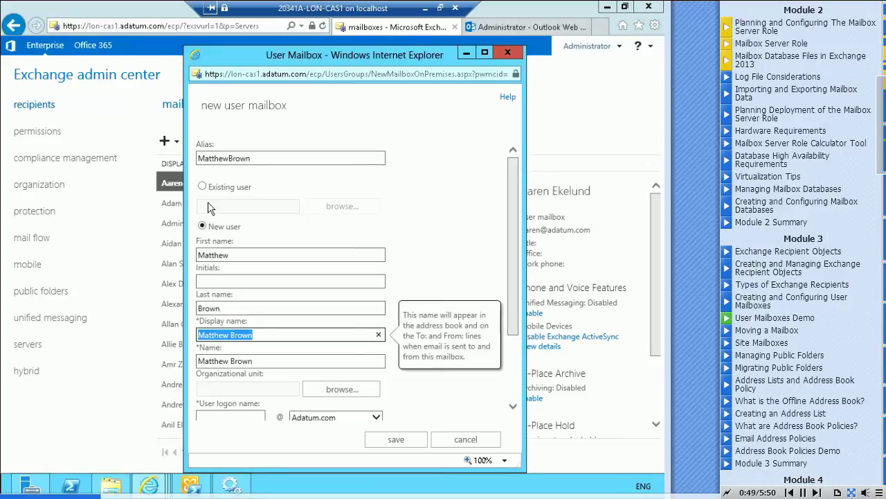
{"action": "key", "text": "Tab"}
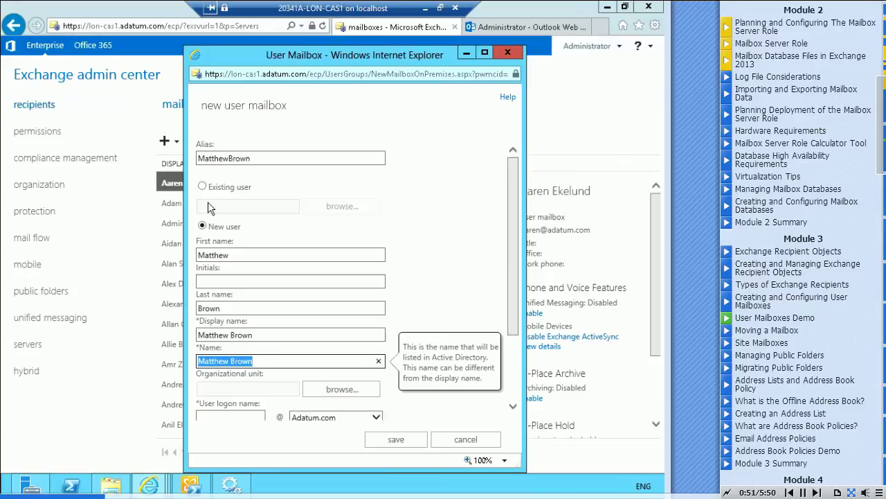
{"action": "key", "text": "Tab"}
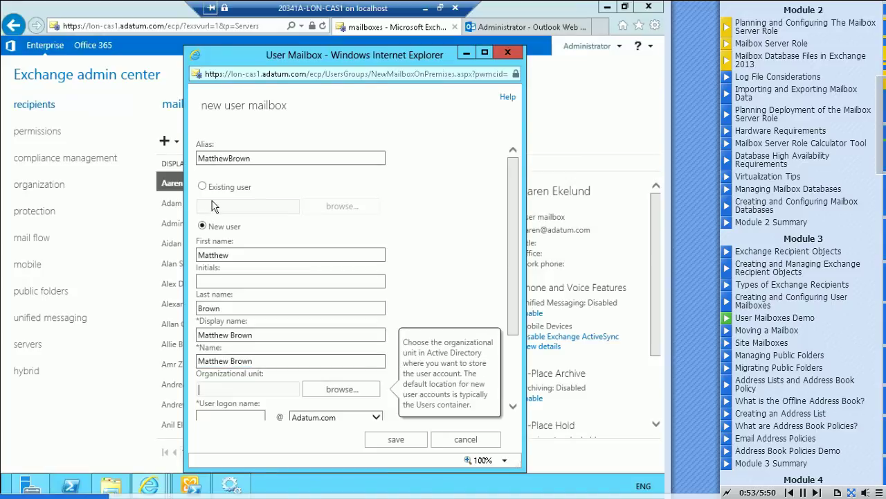
Place the account in the Adatum.com/Users organizational unit.
{"action": "left_click", "coordinate": [350, 390]}
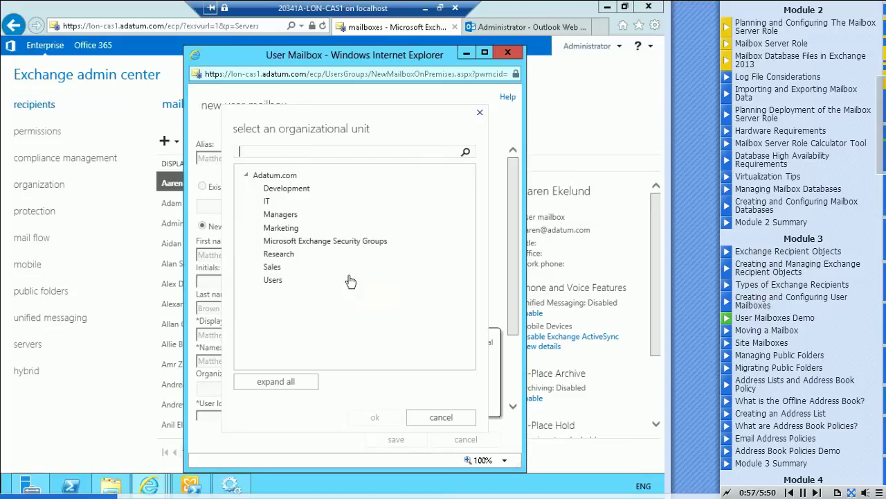
{"action": "left_click", "coordinate": [274, 281]}
{"action": "left_click", "coordinate": [376, 418]}
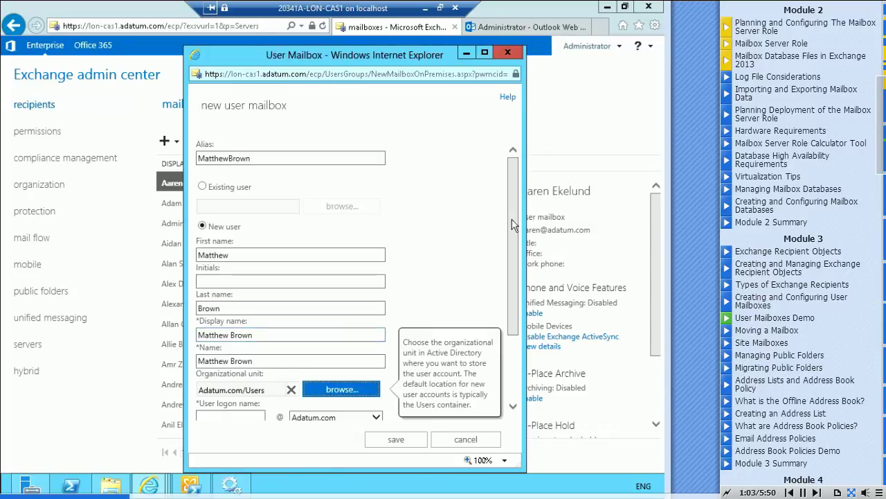
{"action": "left_click_drag", "start_coordinate": [516, 226], "coordinate": [516, 290]}
Enter the user logon name and the account's new password.
{"action": "left_click", "coordinate": [222, 315]}
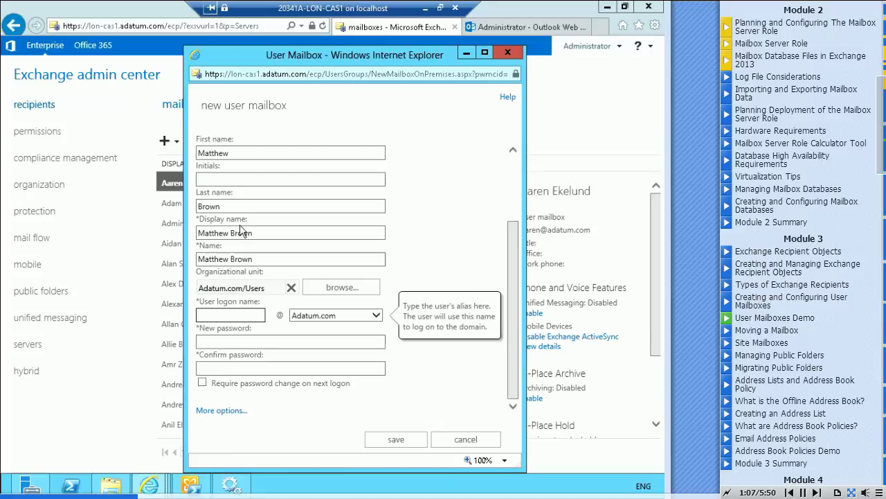
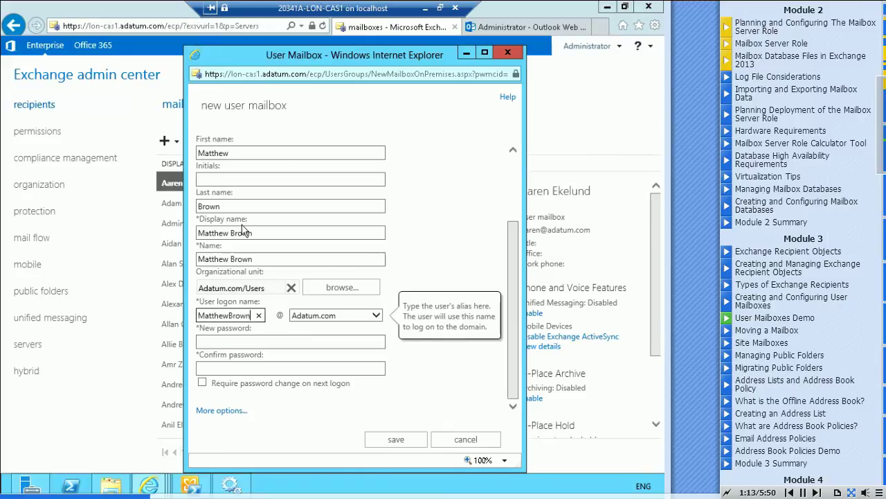
{"action": "key", "text": "Tab"}
{"action": "key", "text": "Tab"}
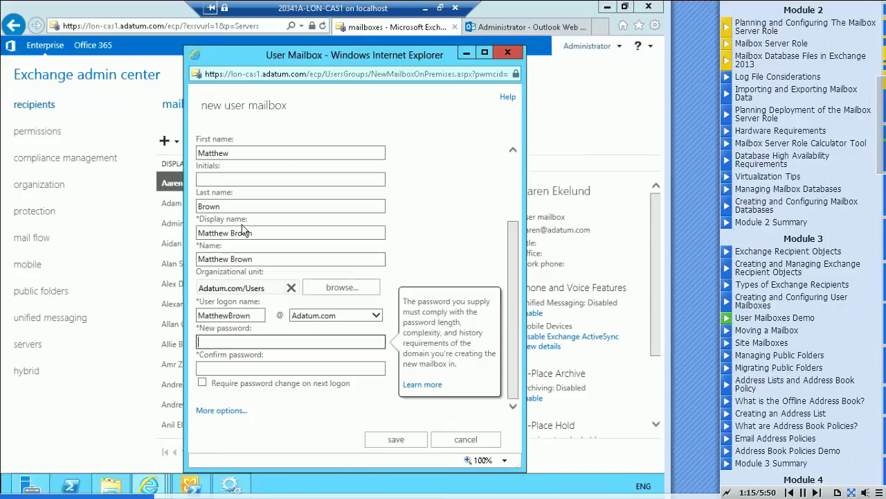
{"action": "type", "text": "Pa$$w0rd"}
{"action": "key", "text": "Tab"}
{"action": "type", "text": "Pa"}
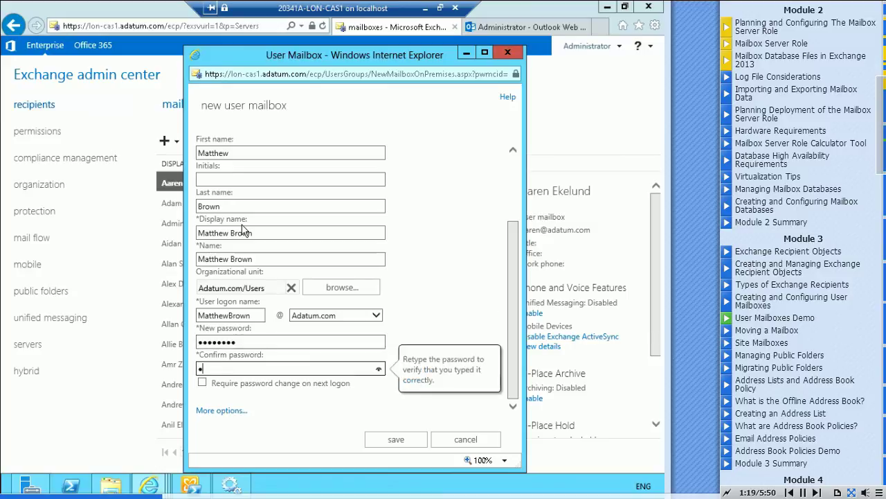
{"action": "type", "text": "$$"}
Store the mailbox in Mailbox Database 1 and save the new user mailbox.
{"action": "left_click", "coordinate": [224, 412]}
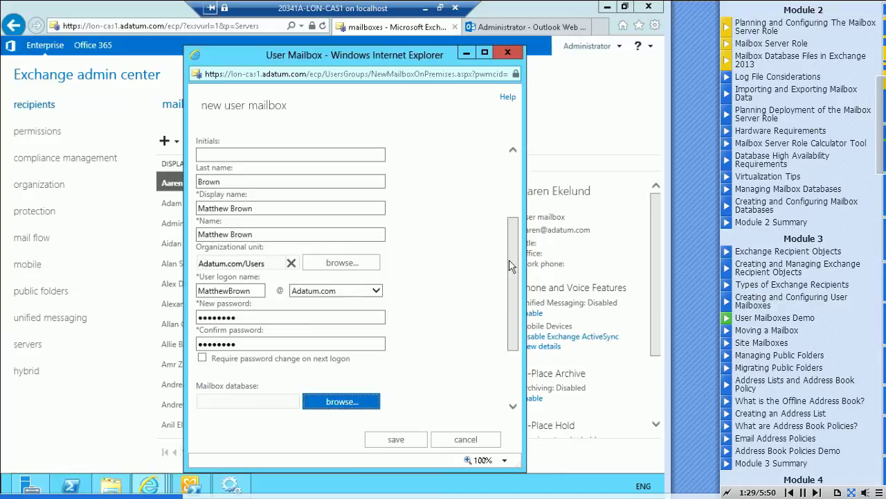
{"action": "left_click_drag", "start_coordinate": [512, 270], "coordinate": [512, 312]}
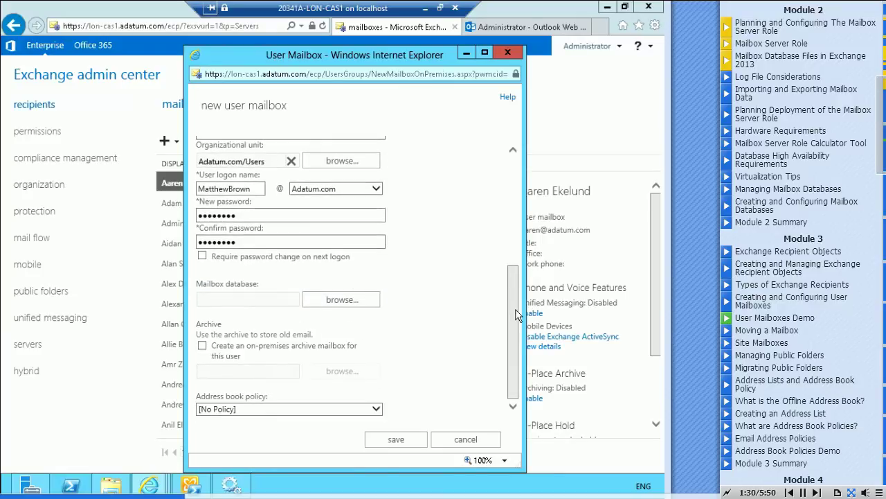
{"action": "left_click", "coordinate": [346, 302]}
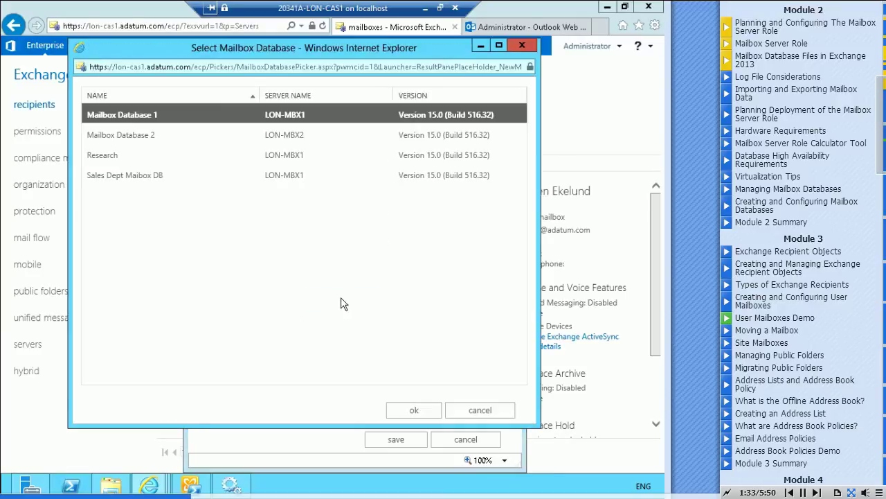
{"action": "left_click", "coordinate": [413, 410]}
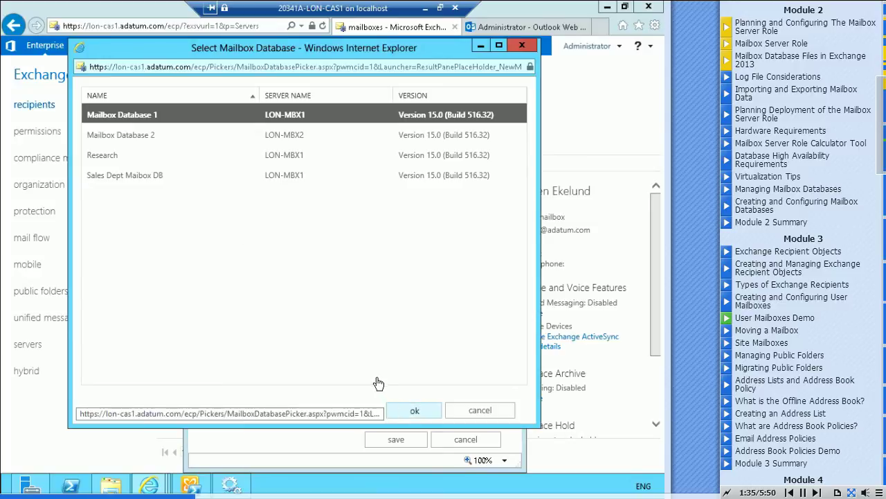
{"action": "left_click", "coordinate": [511, 291]}
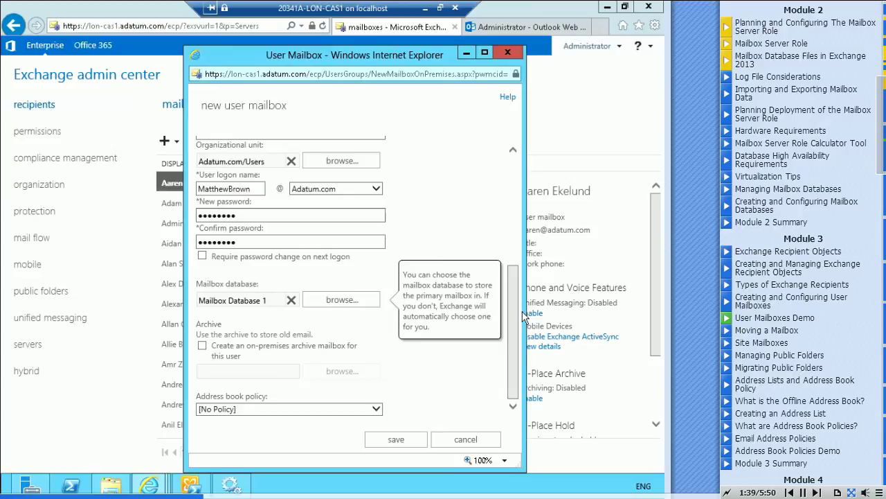
{"action": "left_click", "coordinate": [396, 439]}
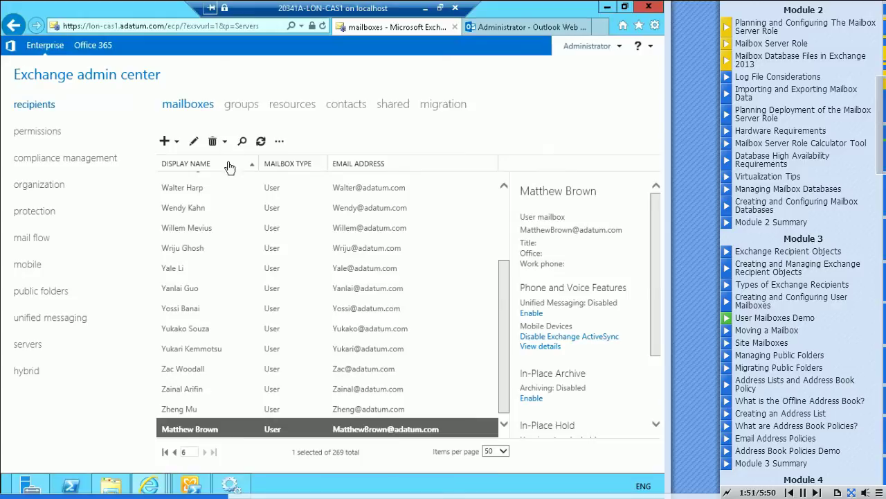
Open the new mailbox's properties and view usage, dismissing the not-yet-logged-on warning.
{"action": "left_click", "coordinate": [193, 143]}
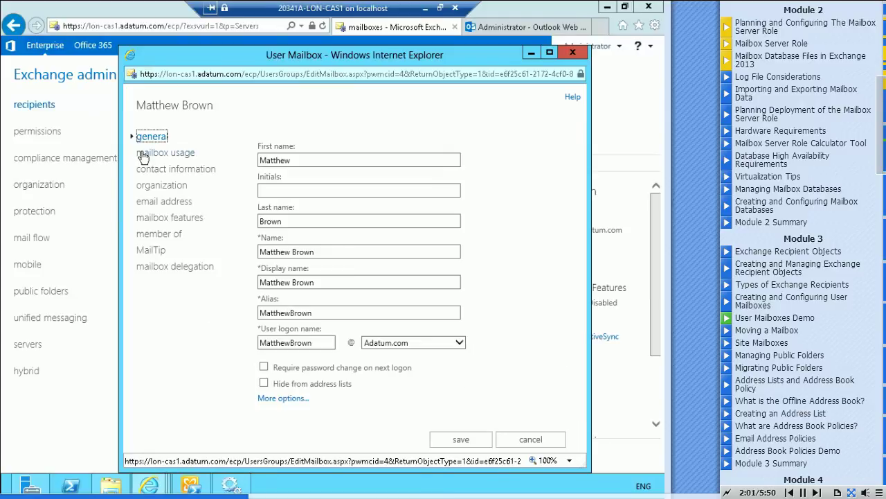
{"action": "left_click", "coordinate": [143, 153]}
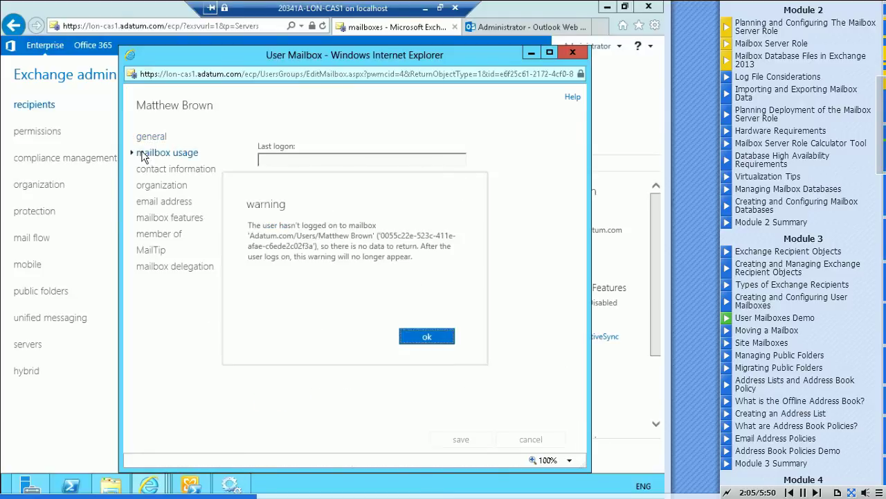
{"action": "left_click", "coordinate": [430, 338]}
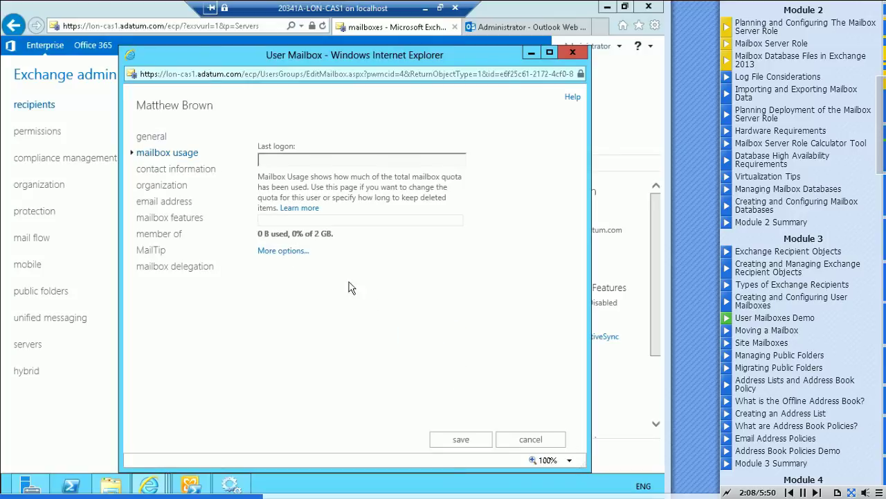
Review the contact information: street address, city and ZIP/Postal code fields.
{"action": "left_click", "coordinate": [155, 174]}
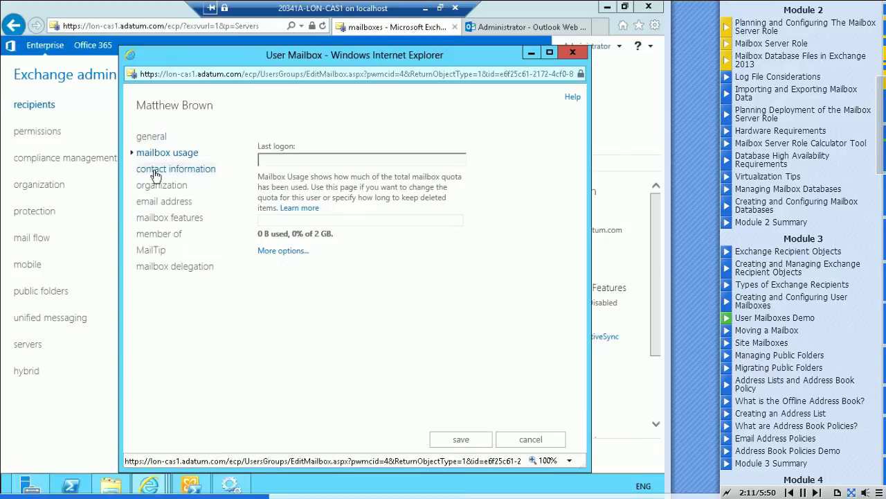
{"action": "left_click", "coordinate": [280, 184]}
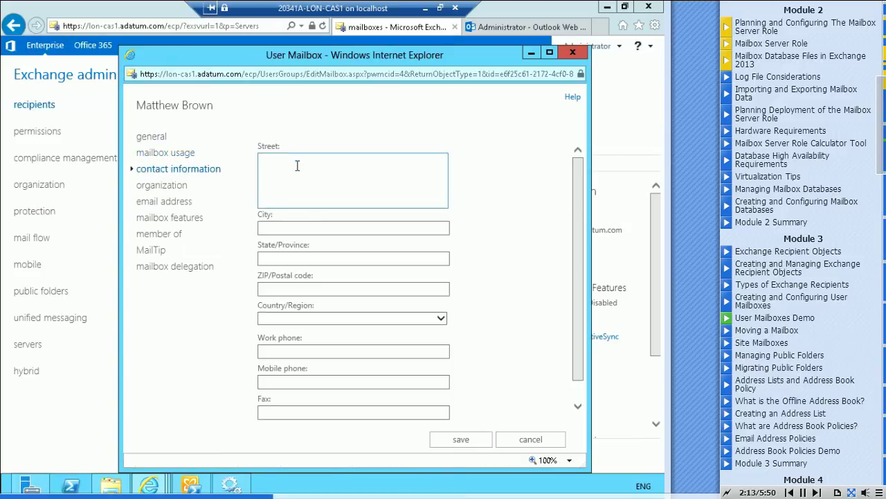
{"action": "left_click", "coordinate": [304, 228]}
{"action": "left_click", "coordinate": [308, 289]}
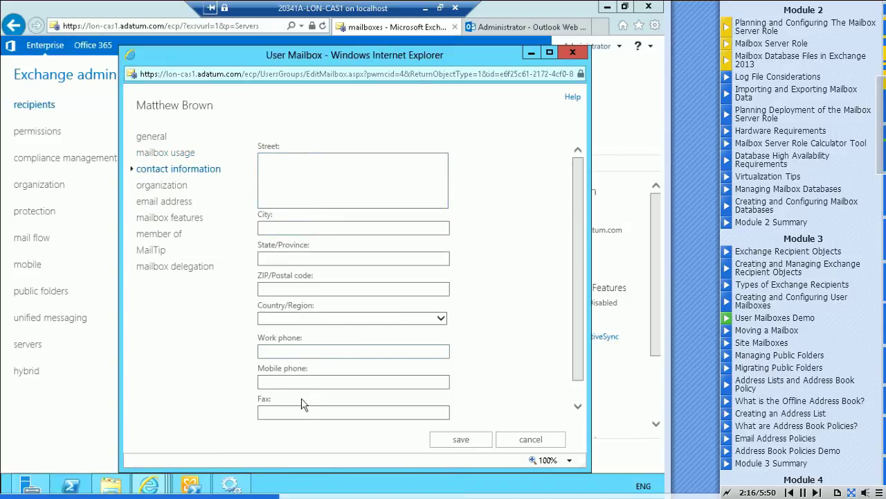
Show the organization details and step into the Department and Company fields.
{"action": "left_click", "coordinate": [158, 187]}
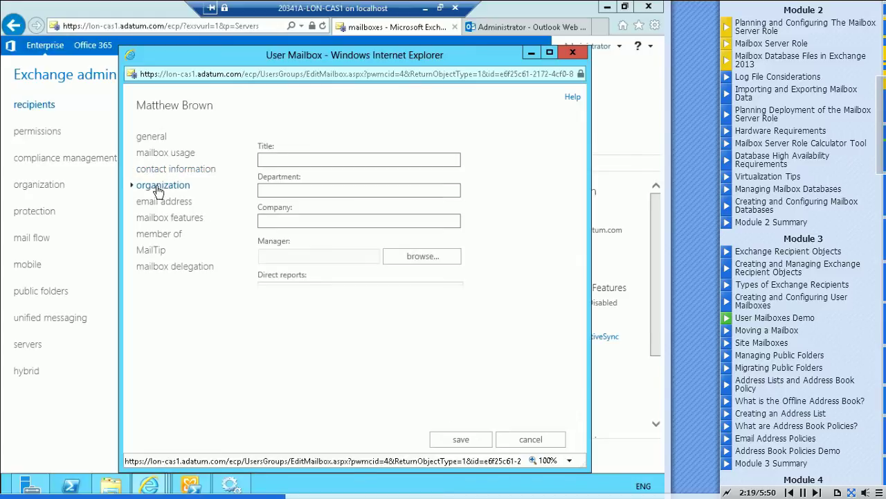
{"action": "left_click", "coordinate": [288, 190]}
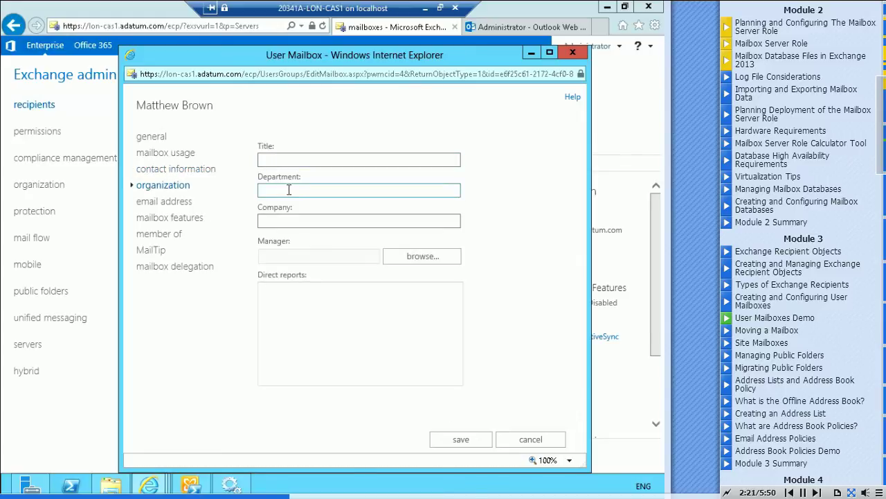
{"action": "left_click", "coordinate": [287, 220]}
Review the mailbox's email addresses, then show its mailbox features settings.
{"action": "left_click", "coordinate": [153, 205]}
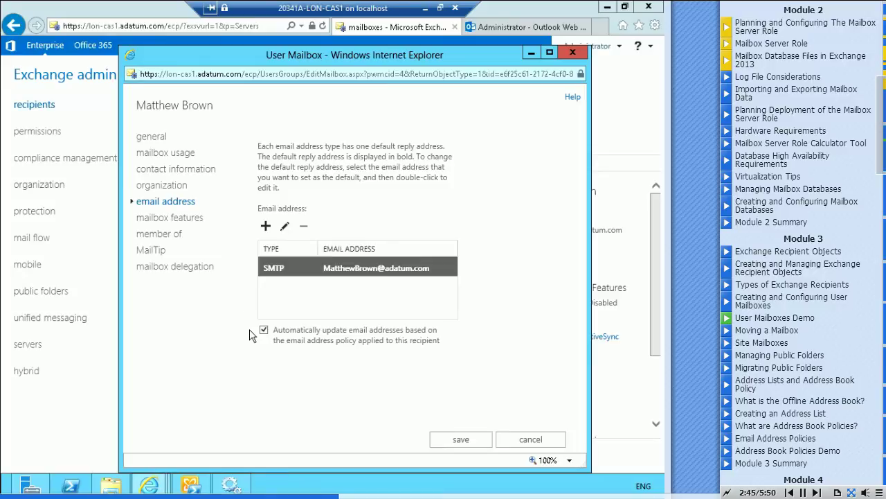
{"action": "left_click", "coordinate": [172, 219]}
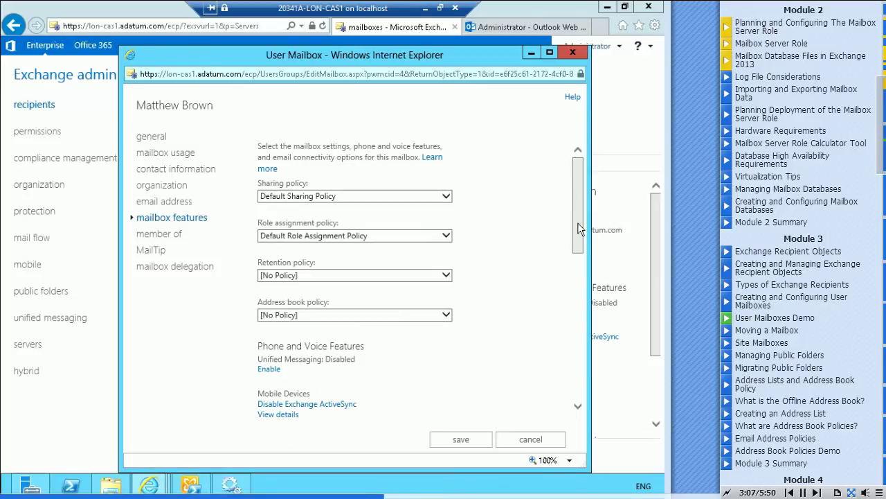
{"action": "left_click_drag", "start_coordinate": [578, 221], "coordinate": [577, 281]}
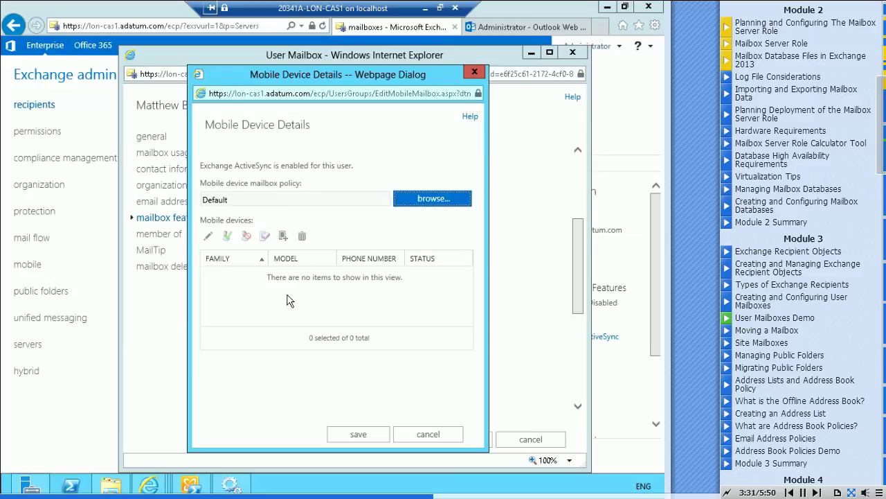
{"action": "left_click", "coordinate": [363, 436]}
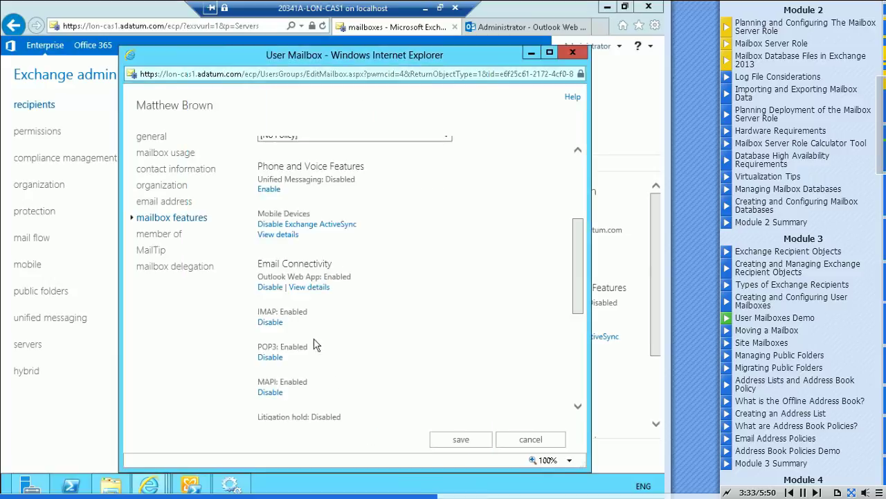
{"action": "left_click_drag", "start_coordinate": [578, 251], "coordinate": [584, 300]}
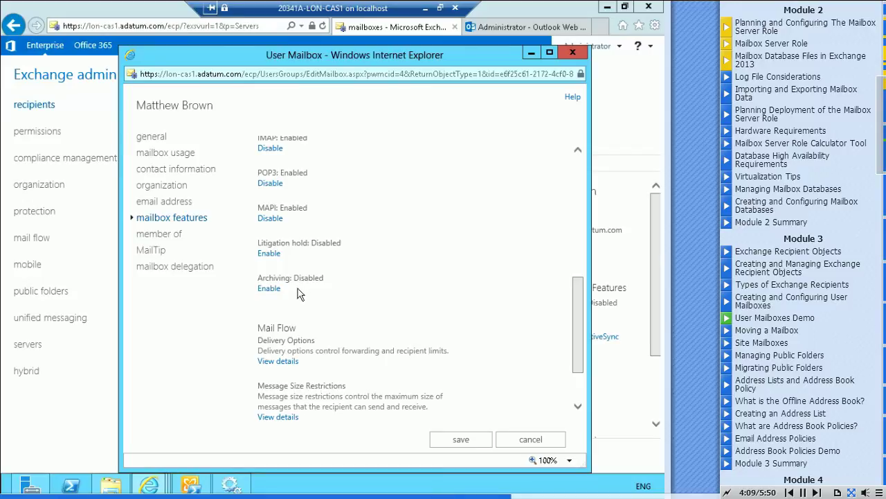
{"action": "left_click", "coordinate": [276, 361]}
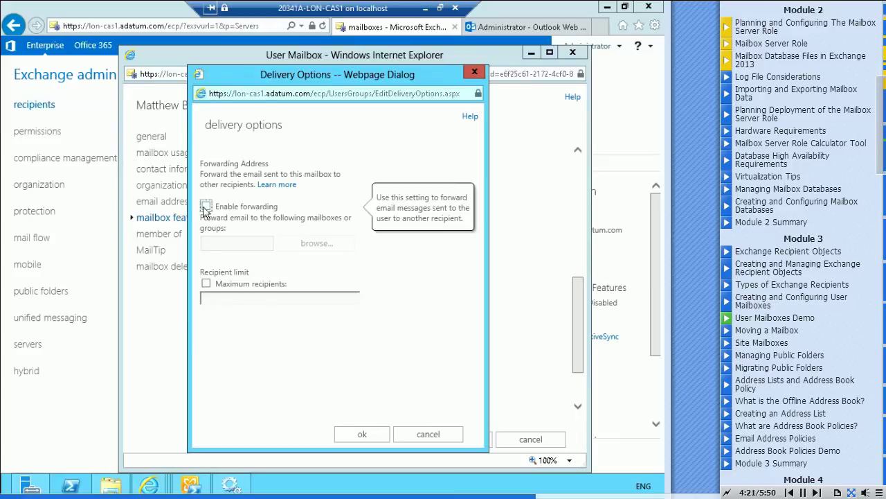
{"action": "mouse_move", "coordinate": [208, 288]}
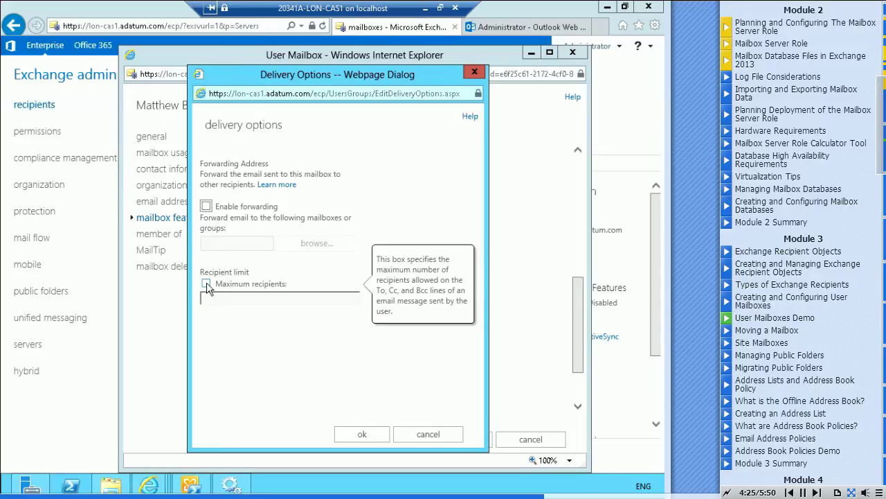
{"action": "left_click", "coordinate": [359, 436]}
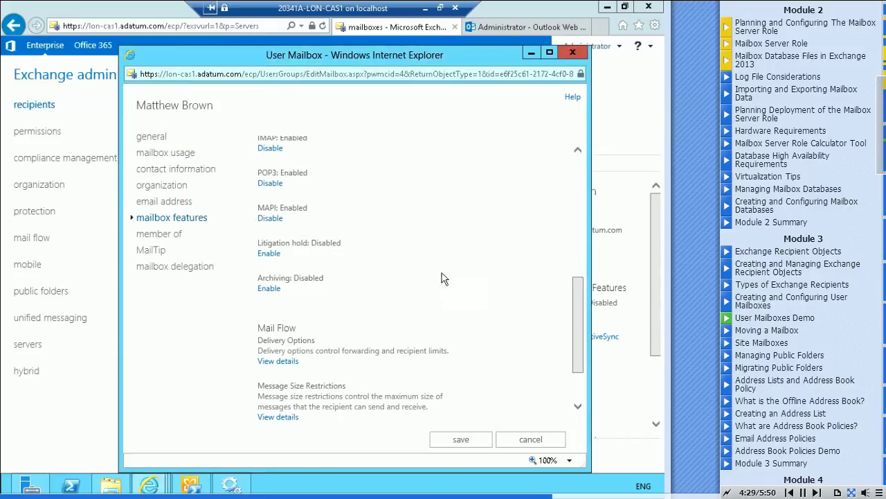
{"action": "scroll", "coordinate": [426, 280], "scroll_direction": "down", "scroll_amount": 2}
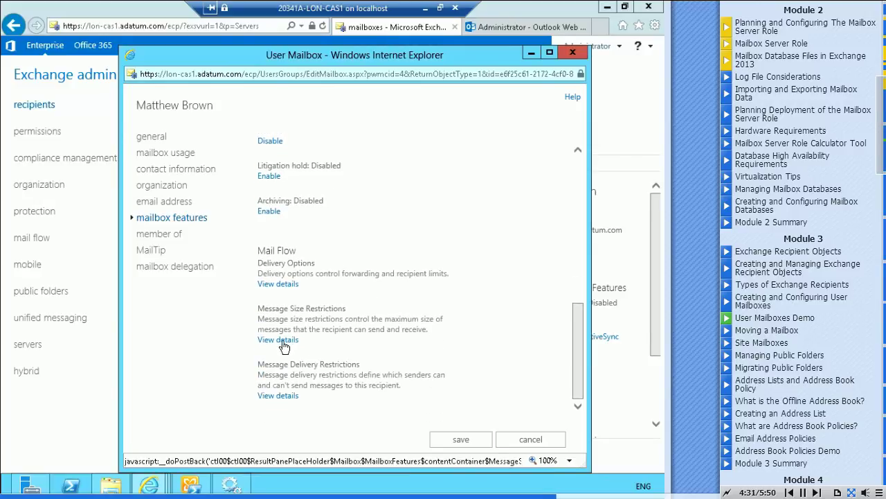
{"action": "left_click", "coordinate": [266, 339]}
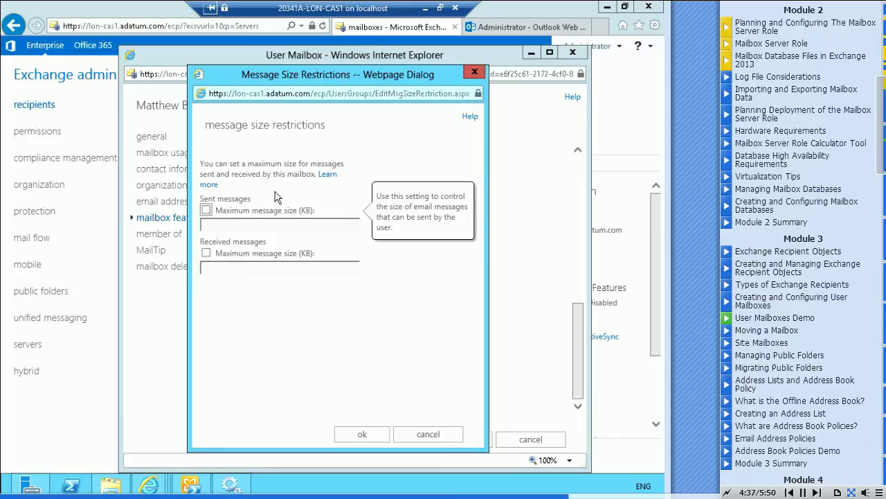
{"action": "left_click", "coordinate": [206, 211]}
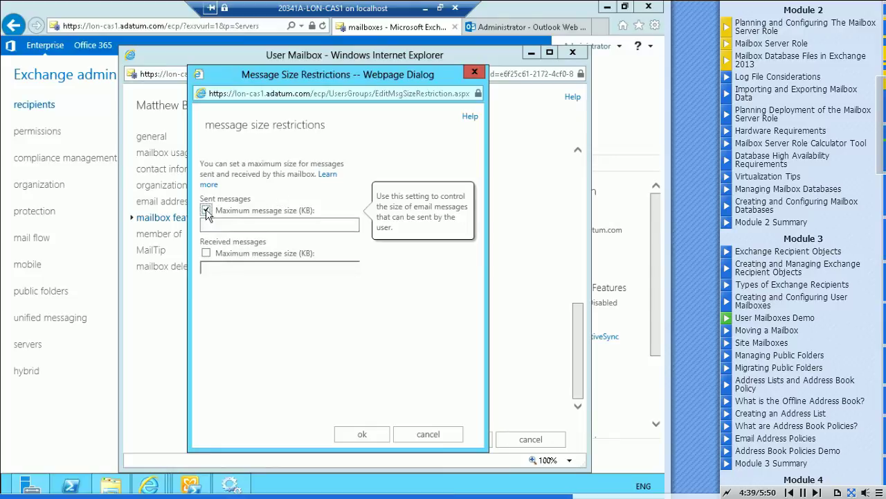
{"action": "left_click", "coordinate": [206, 210]}
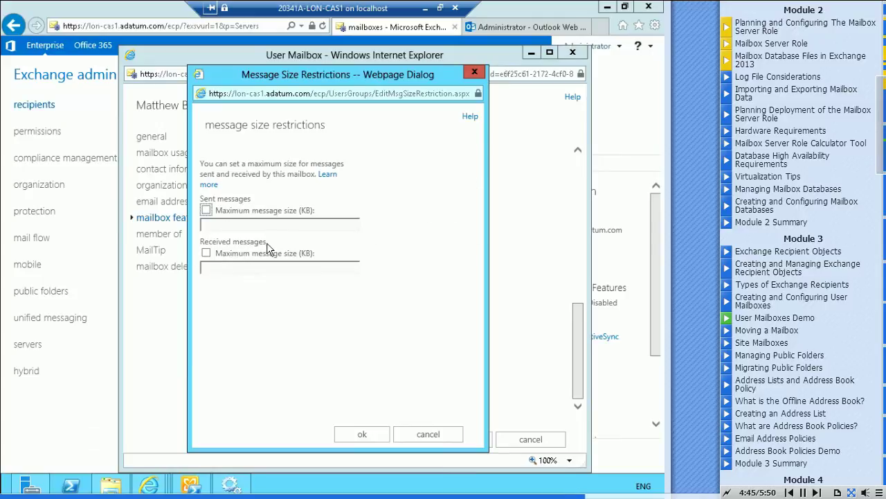
{"action": "left_click", "coordinate": [362, 434]}
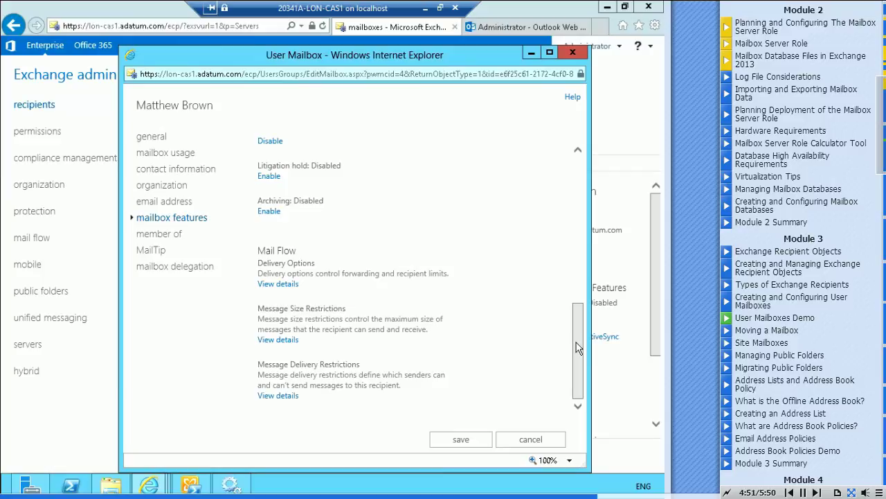
View the Message Delivery Restrictions details, which accept messages from all senders.
{"action": "left_click", "coordinate": [274, 395]}
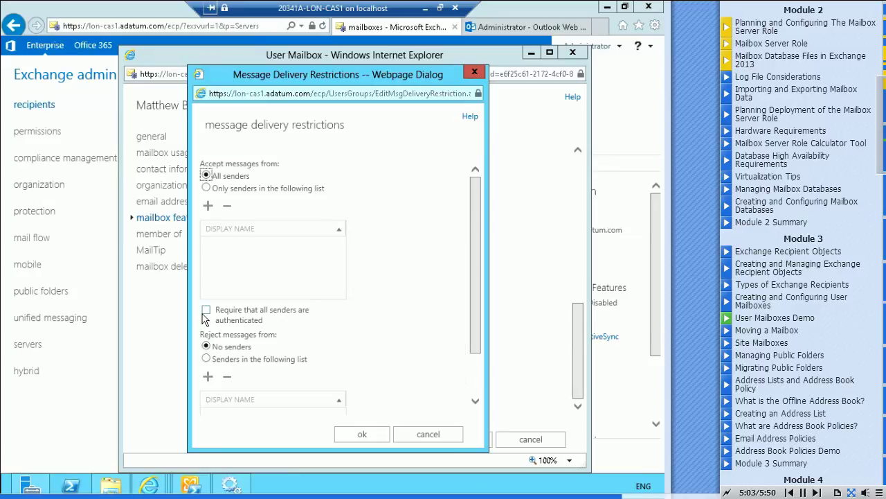
{"action": "mouse_move", "coordinate": [208, 313]}
Close the restrictions dialog, check member of and MailTip, and scroll delegation to Full Access.
{"action": "left_click", "coordinate": [372, 435]}
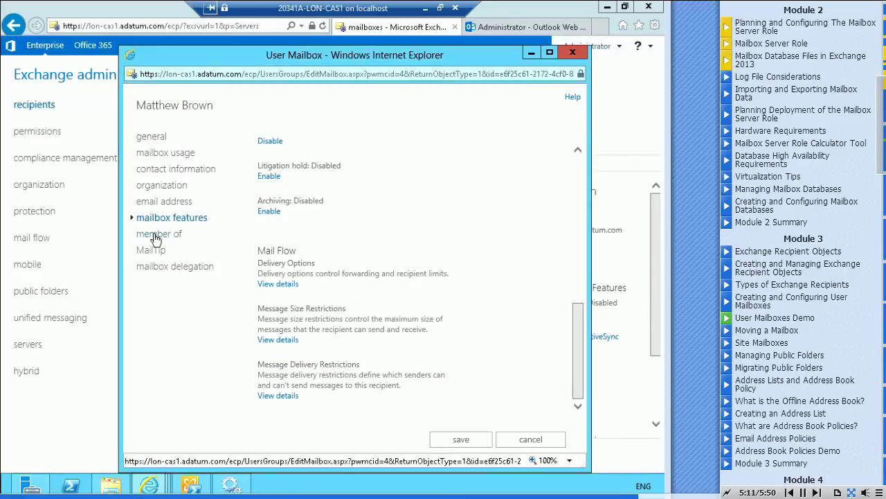
{"action": "left_click", "coordinate": [156, 235]}
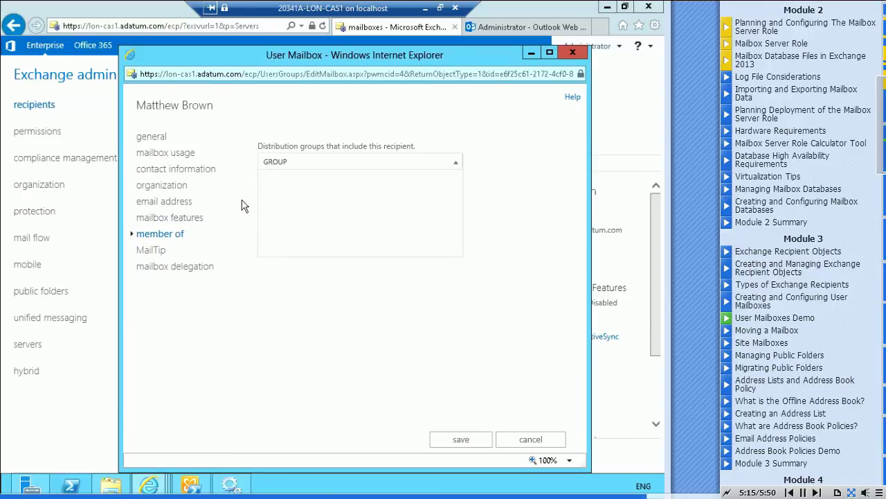
{"action": "left_click", "coordinate": [149, 253]}
{"action": "left_click", "coordinate": [158, 268]}
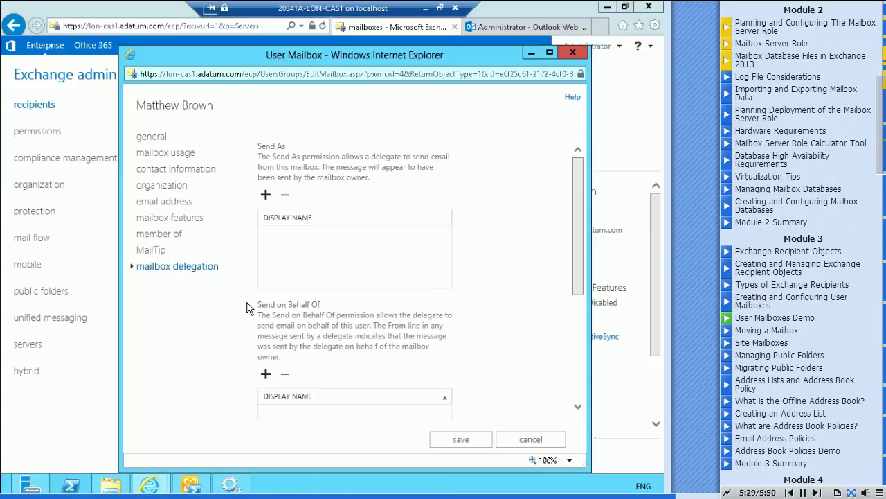
{"action": "left_click_drag", "start_coordinate": [578, 199], "coordinate": [581, 326]}
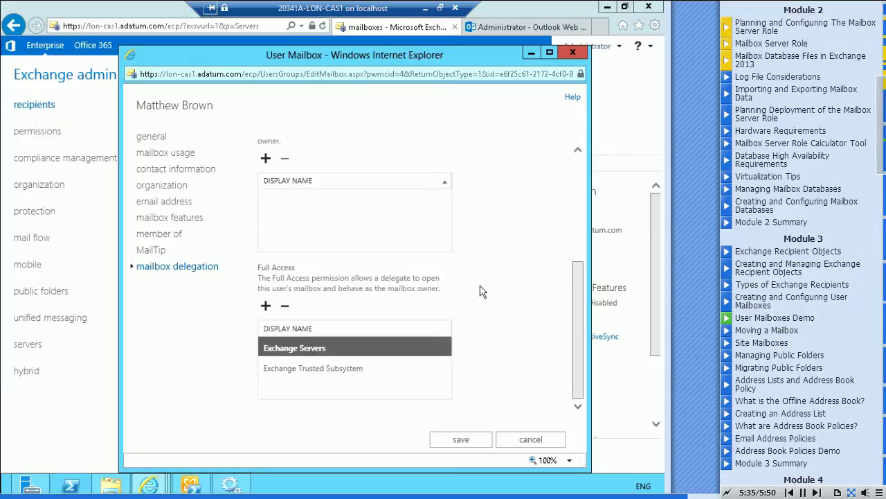
Add Administrator as a Full Access delegate and save the permission change.
{"action": "left_click", "coordinate": [266, 308]}
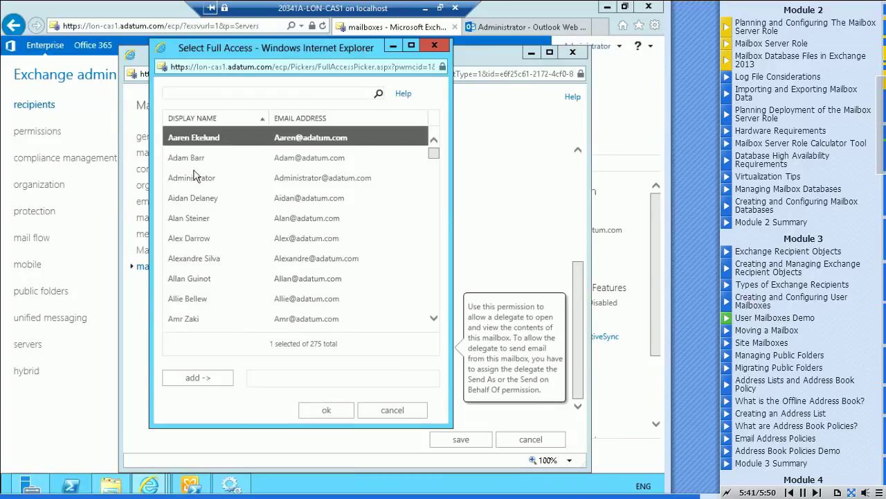
{"action": "double_click", "coordinate": [193, 177]}
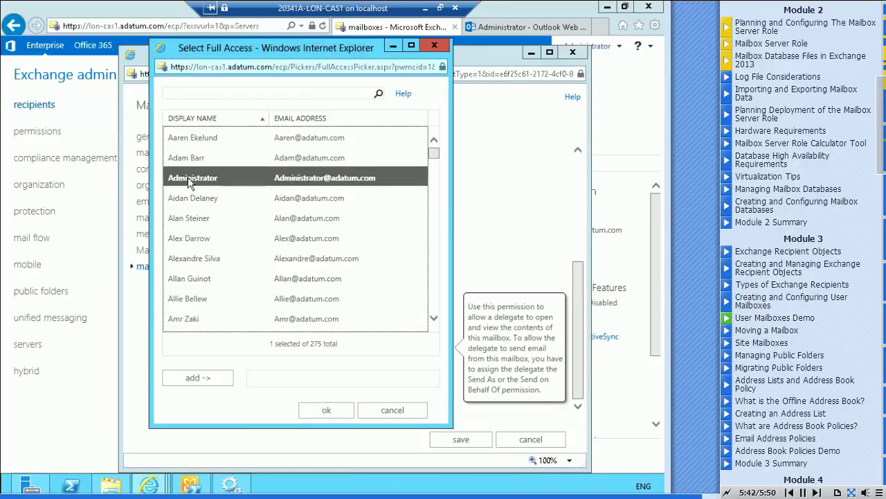
{"action": "left_click", "coordinate": [335, 410]}
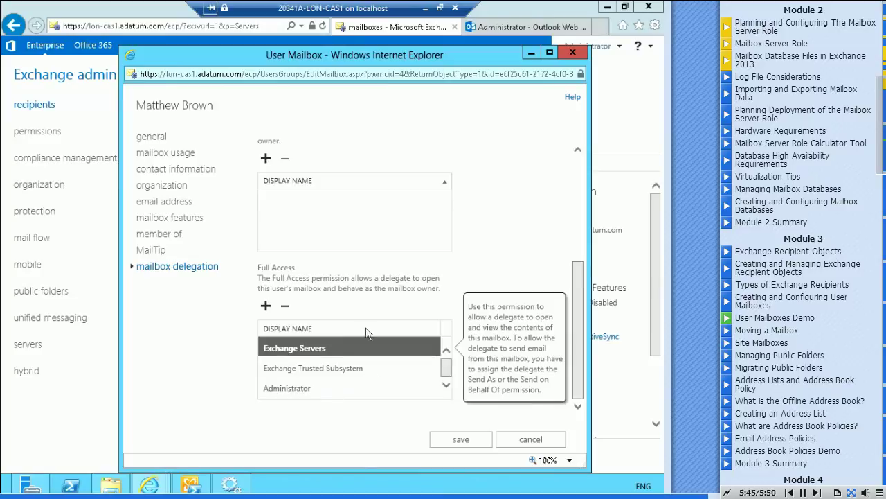
{"action": "left_click", "coordinate": [461, 441]}
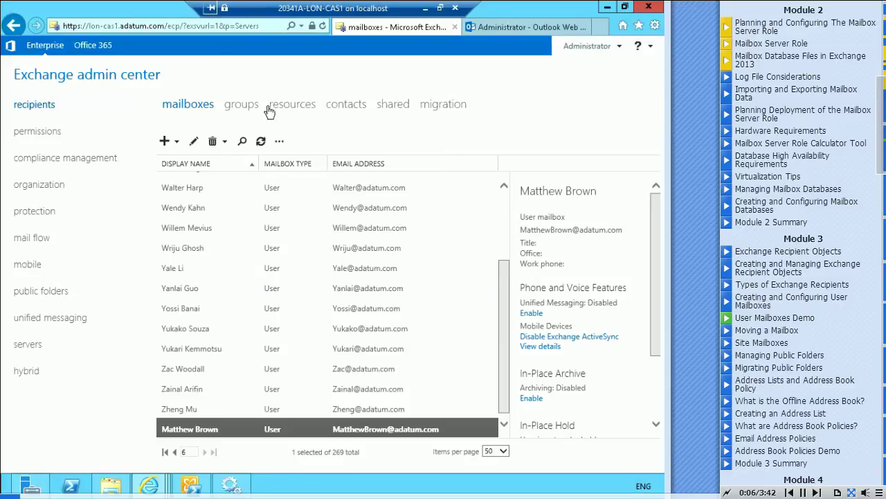
Start a new distribution group under groups with display name and alias Operations.
{"action": "left_click", "coordinate": [243, 111]}
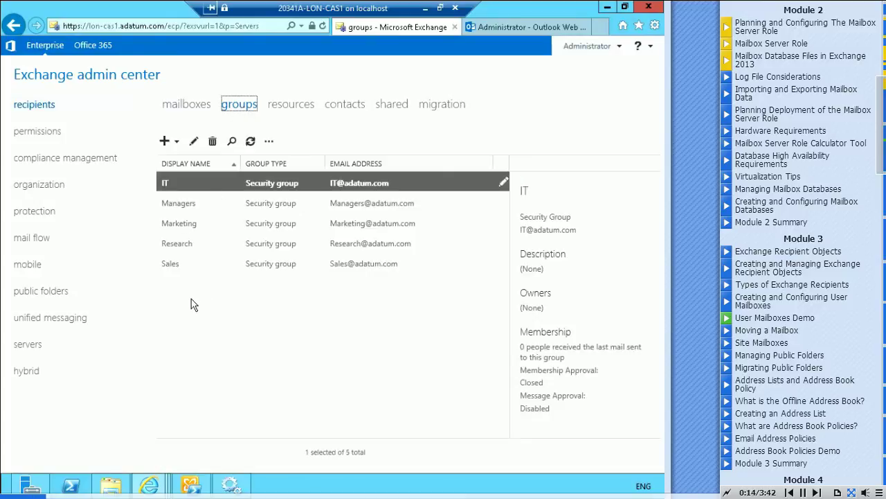
{"action": "left_click", "coordinate": [165, 142]}
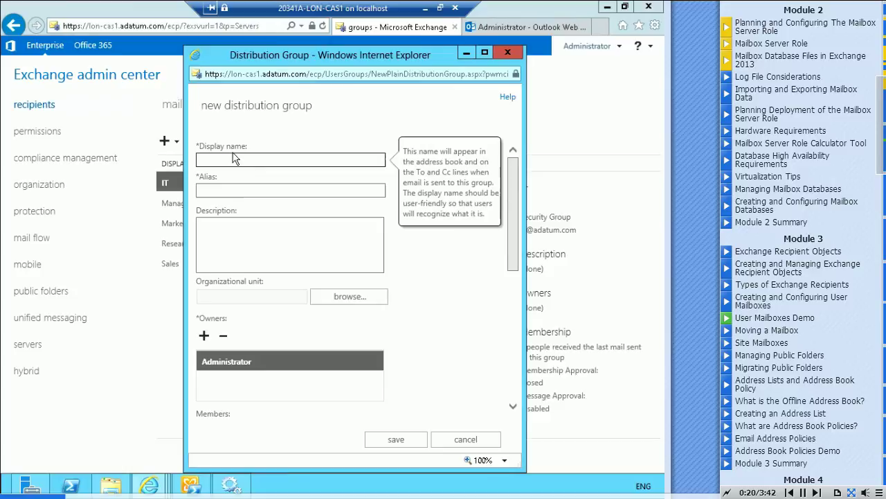
{"action": "type", "text": "Operations"}
{"action": "key", "text": "Tab"}
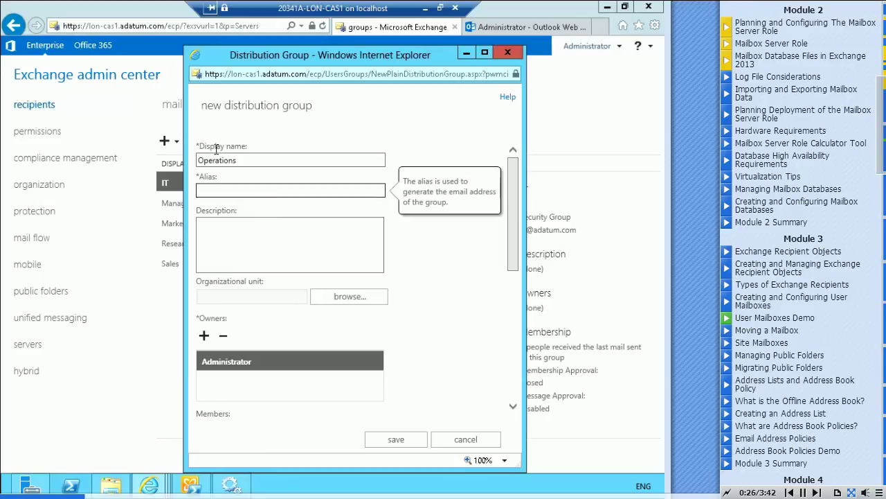
{"action": "type", "text": "Operations"}
{"action": "key", "text": "Tab"}
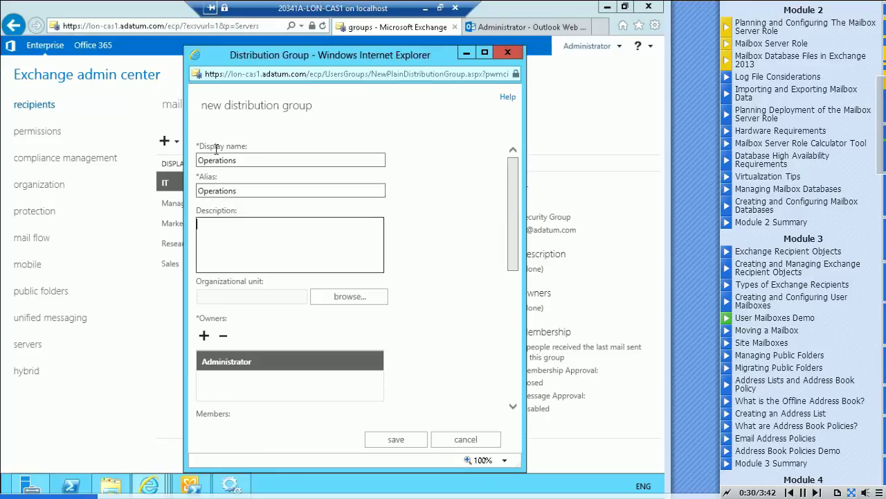
Set the Operations group's organizational unit to Adatum.com/Users and open the Members picker.
{"action": "left_click", "coordinate": [348, 298]}
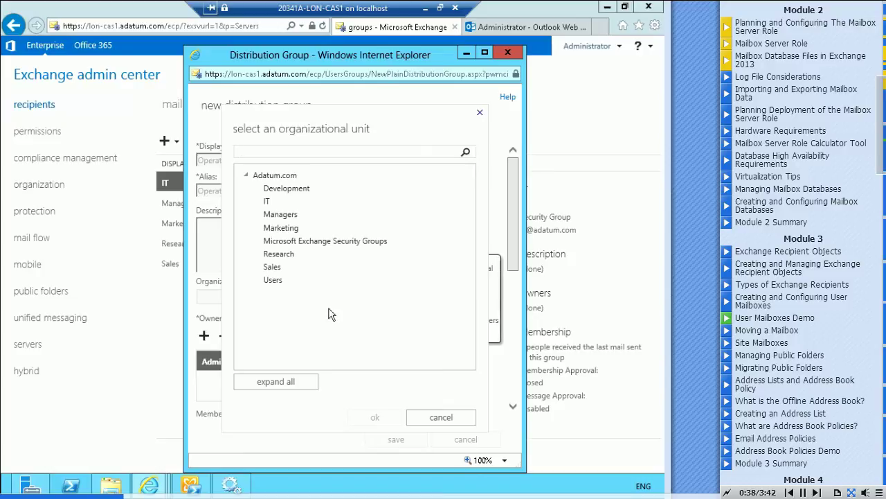
{"action": "left_click", "coordinate": [270, 280]}
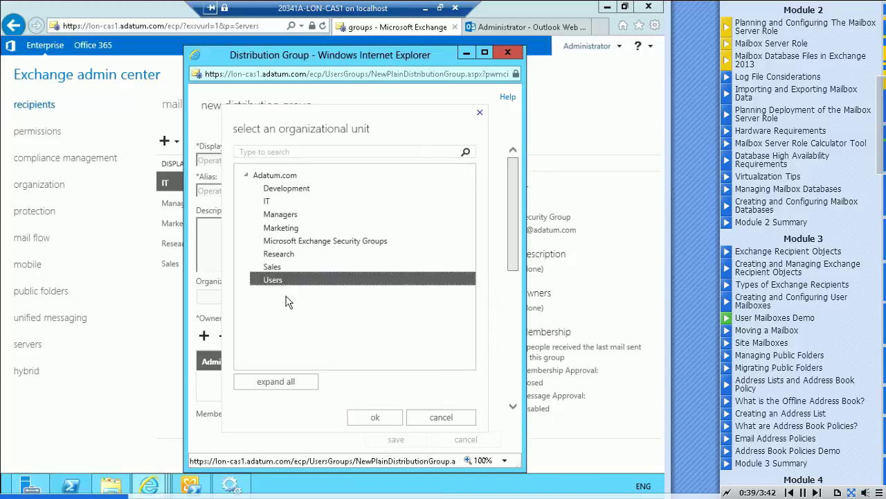
{"action": "left_click", "coordinate": [372, 418]}
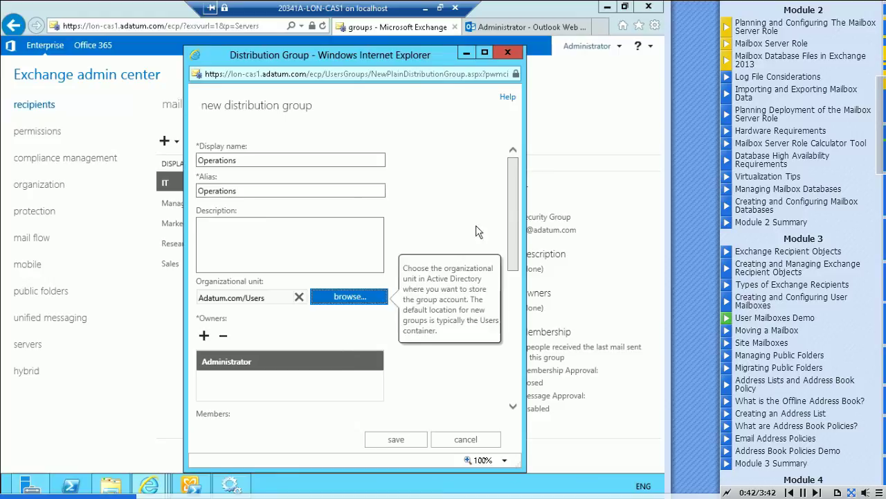
{"action": "left_click_drag", "start_coordinate": [513, 194], "coordinate": [520, 245]}
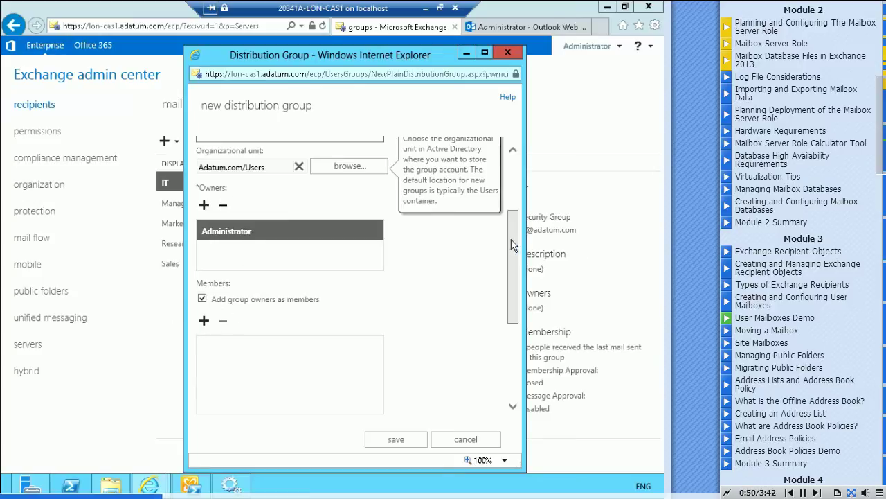
{"action": "left_click_drag", "start_coordinate": [514, 236], "coordinate": [475, 259]}
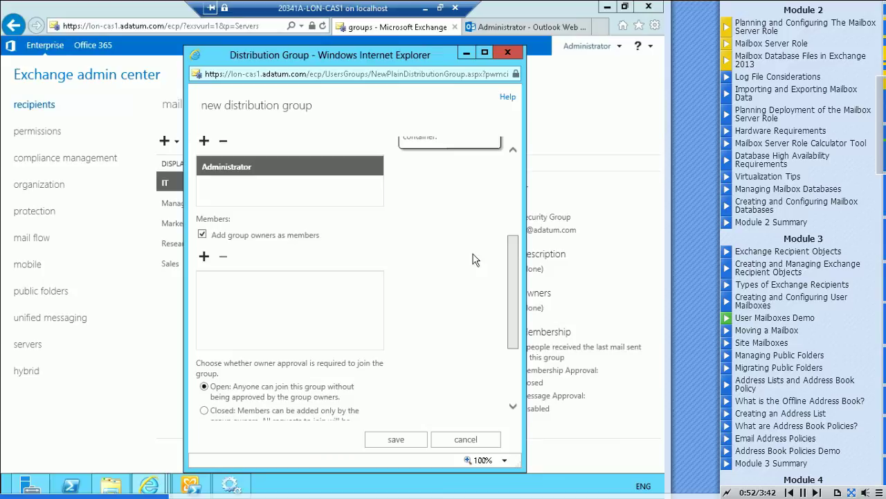
{"action": "left_click", "coordinate": [203, 257]}
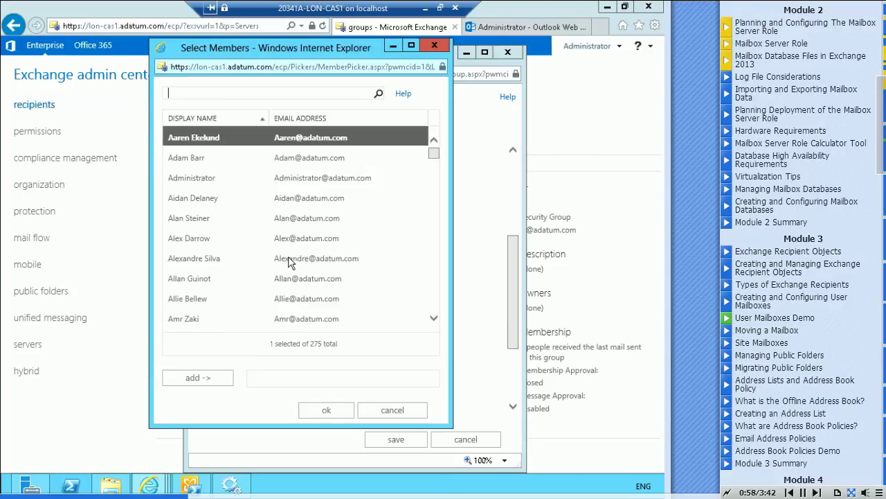
Add two people from the member picker to the Operations group's member list.
{"action": "left_click", "coordinate": [192, 161]}
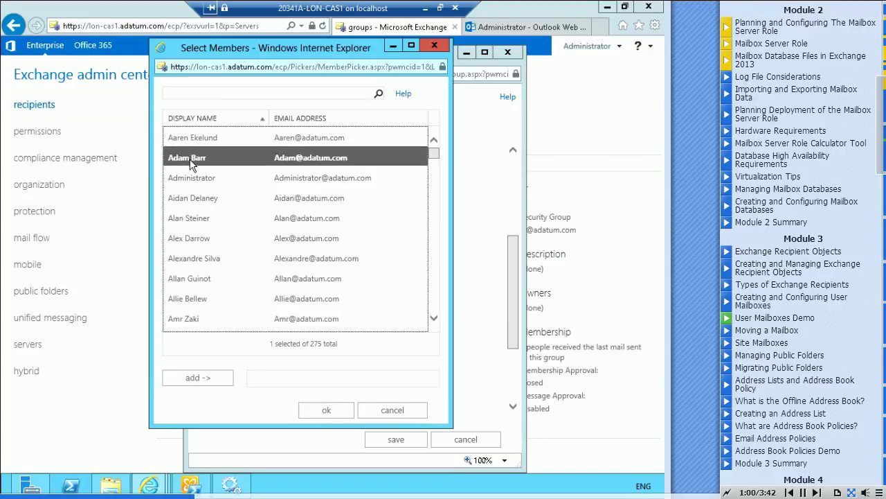
{"action": "double_click", "coordinate": [192, 161]}
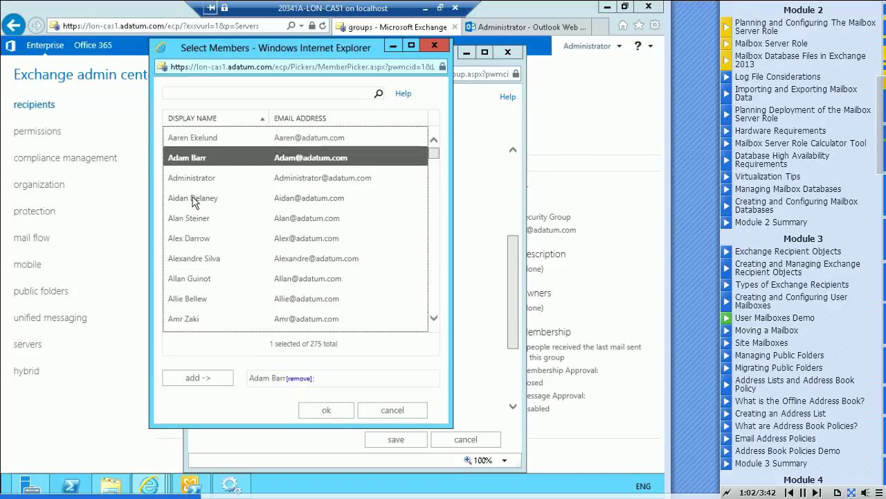
{"action": "double_click", "coordinate": [194, 199]}
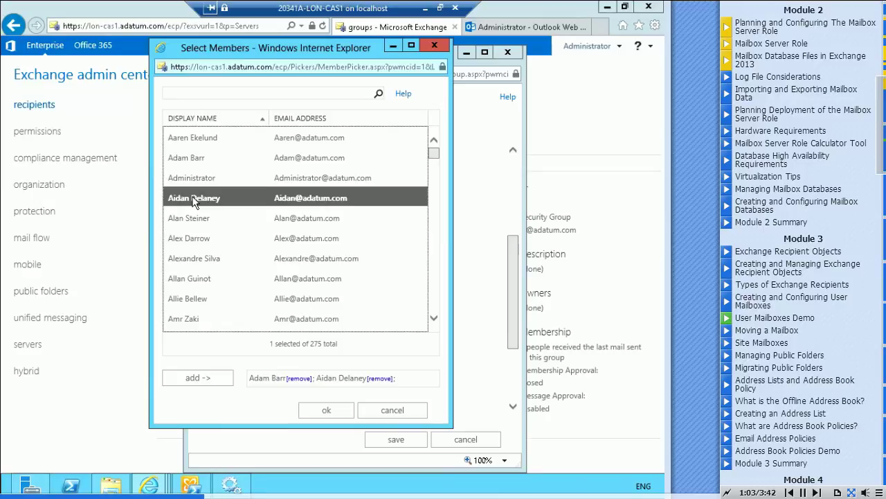
{"action": "left_click", "coordinate": [331, 414]}
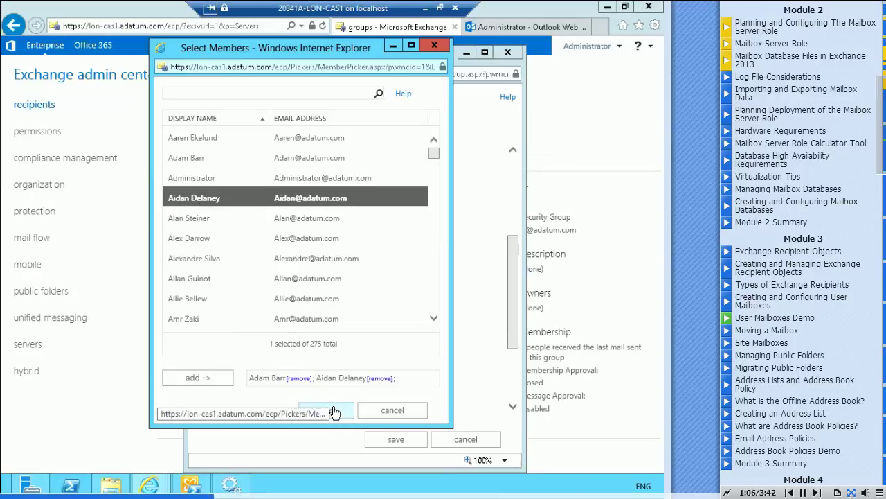
{"action": "scroll", "coordinate": [511, 261], "scroll_direction": "down", "scroll_amount": 3}
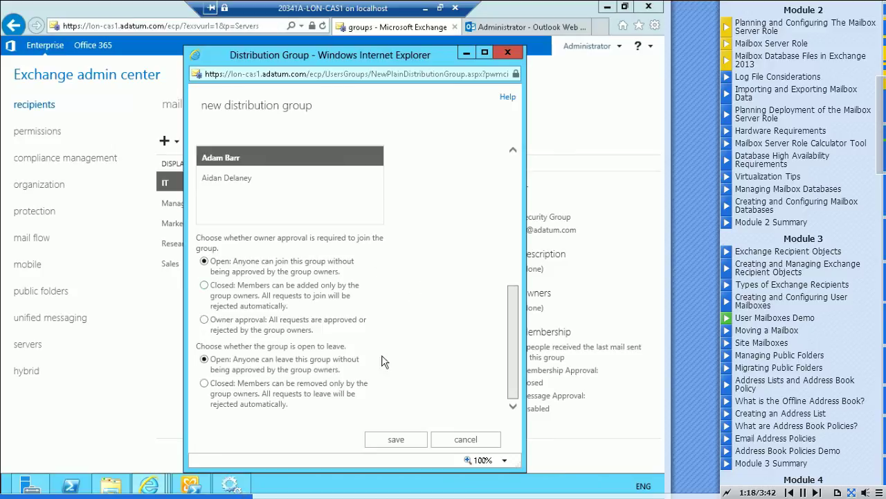
Set both join and leave approval to Closed and save the new Operations group.
{"action": "left_click", "coordinate": [205, 285]}
{"action": "left_click", "coordinate": [204, 385]}
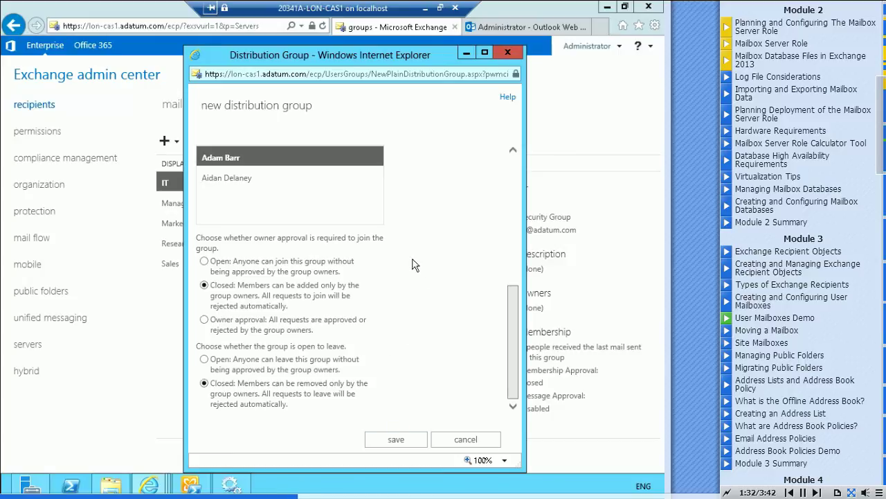
{"action": "left_click", "coordinate": [395, 440]}
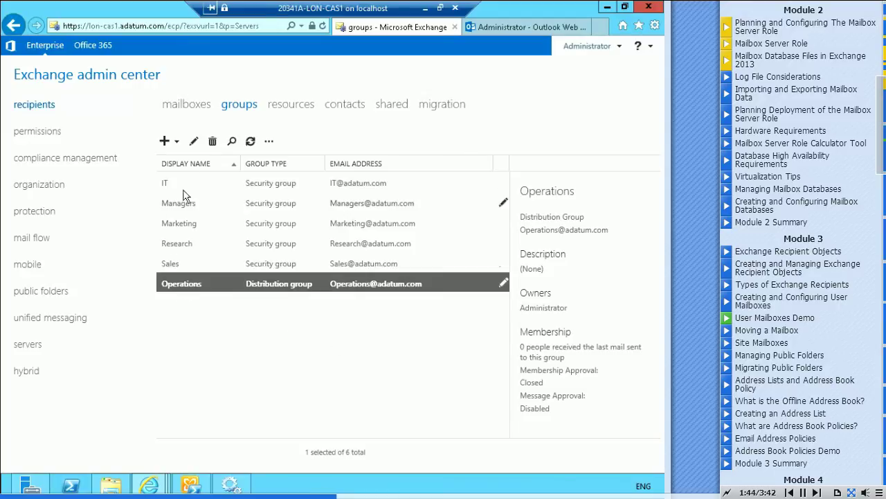
Open the Operations group for editing and review its delegation, MailTip, email address and message approval pages.
{"action": "left_click", "coordinate": [194, 142]}
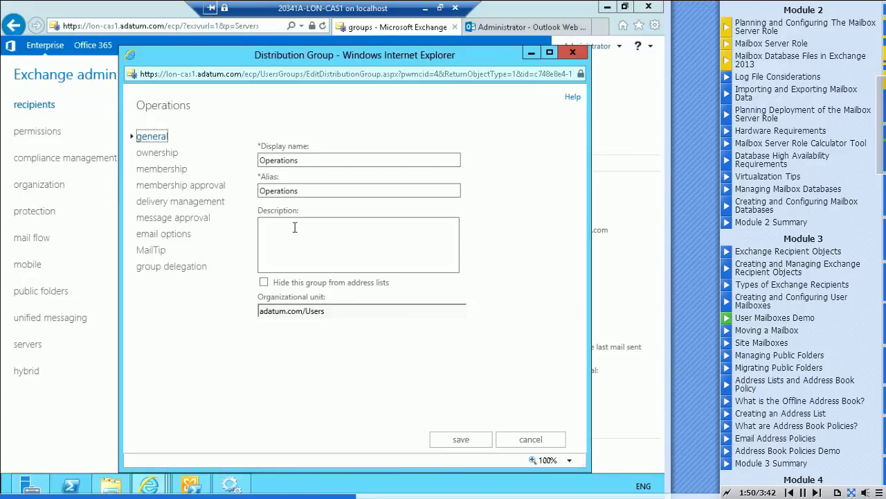
{"action": "left_click", "coordinate": [158, 270]}
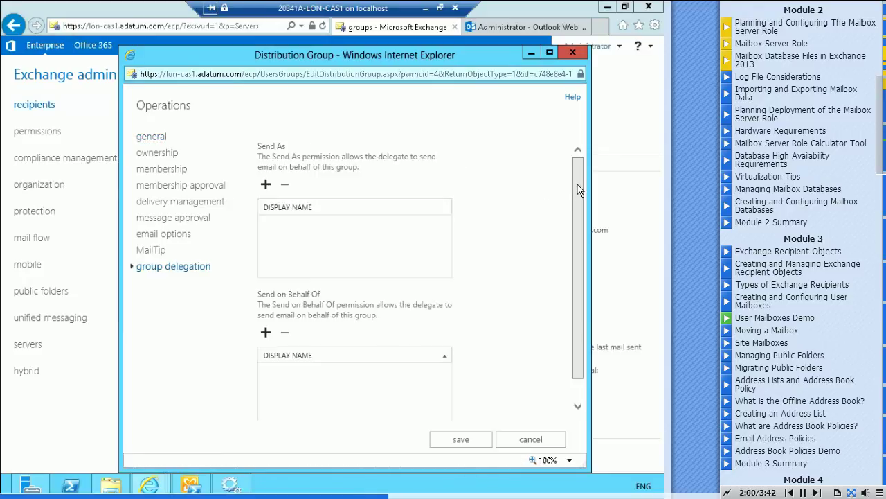
{"action": "left_click_drag", "start_coordinate": [580, 189], "coordinate": [580, 216]}
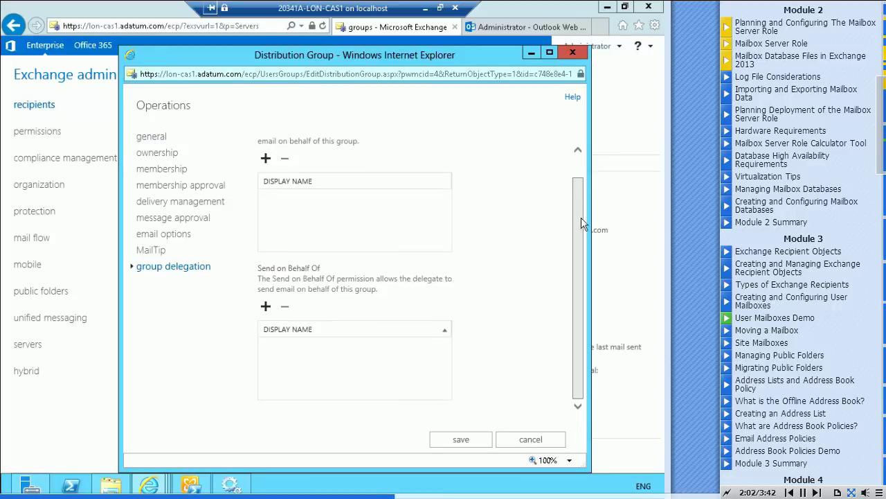
{"action": "left_click", "coordinate": [147, 251]}
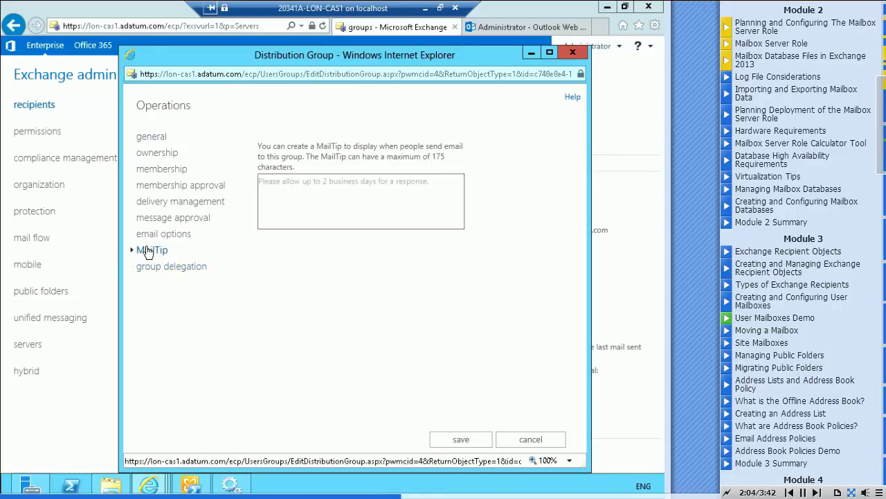
{"action": "left_click", "coordinate": [153, 237]}
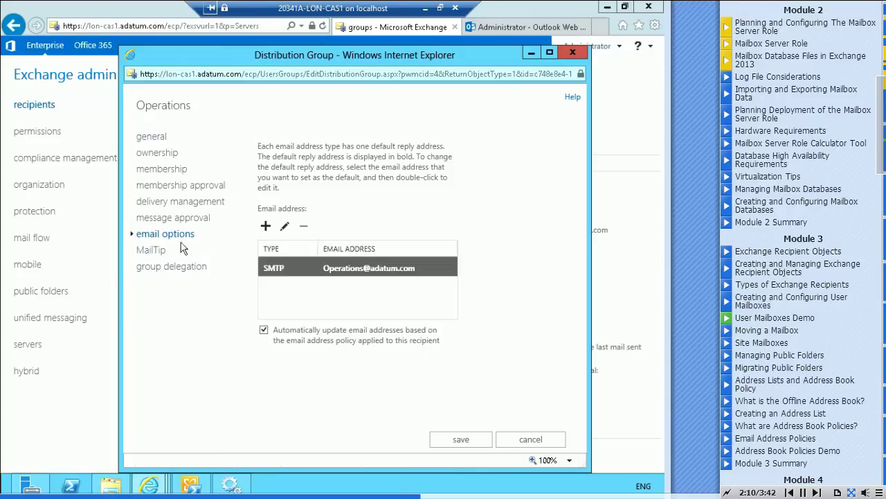
{"action": "left_click", "coordinate": [155, 220]}
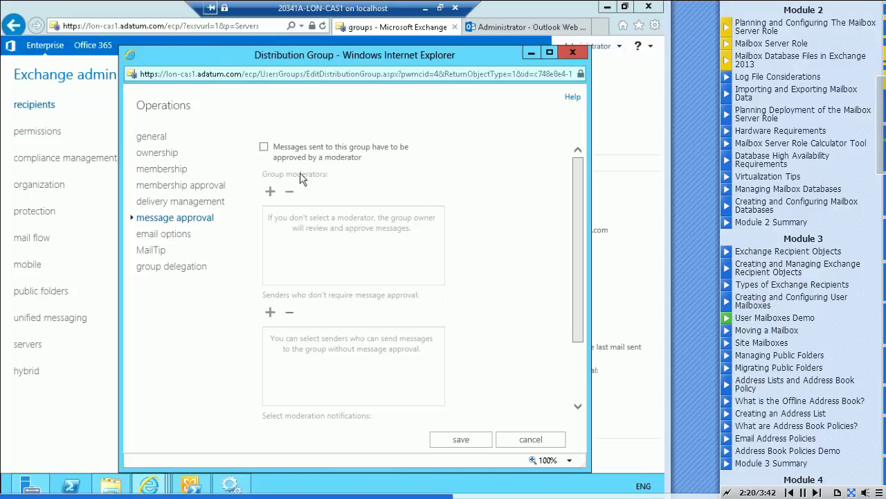
Show the Operations group's delivery management settings.
{"action": "mouse_move", "coordinate": [266, 153]}
{"action": "left_click", "coordinate": [150, 206]}
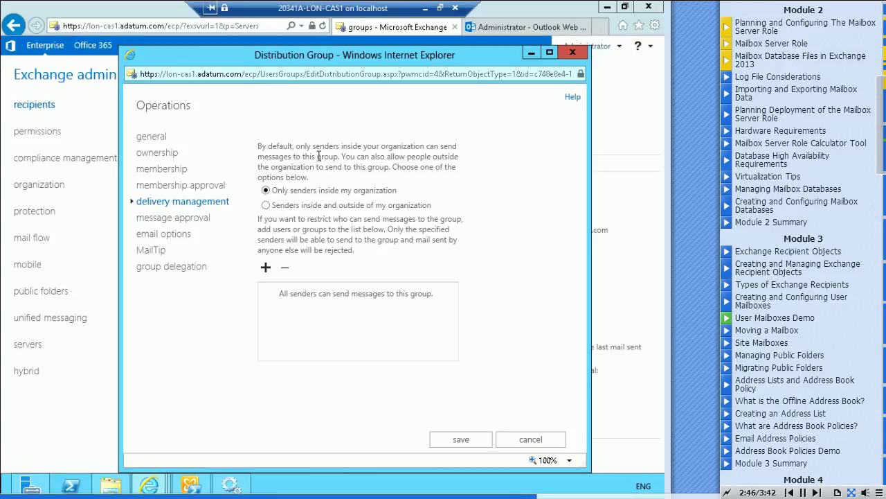
Allow senders inside and outside the organization, then show membership approval settings.
{"action": "left_click", "coordinate": [266, 205]}
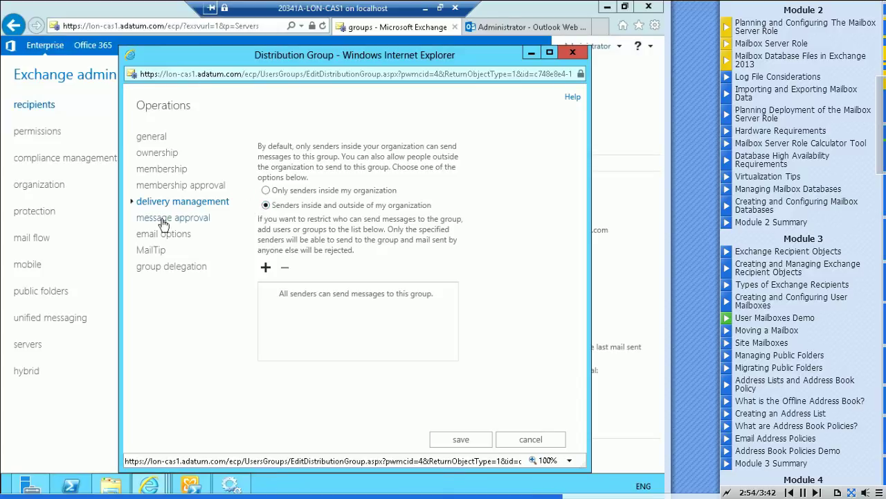
{"action": "left_click", "coordinate": [166, 187]}
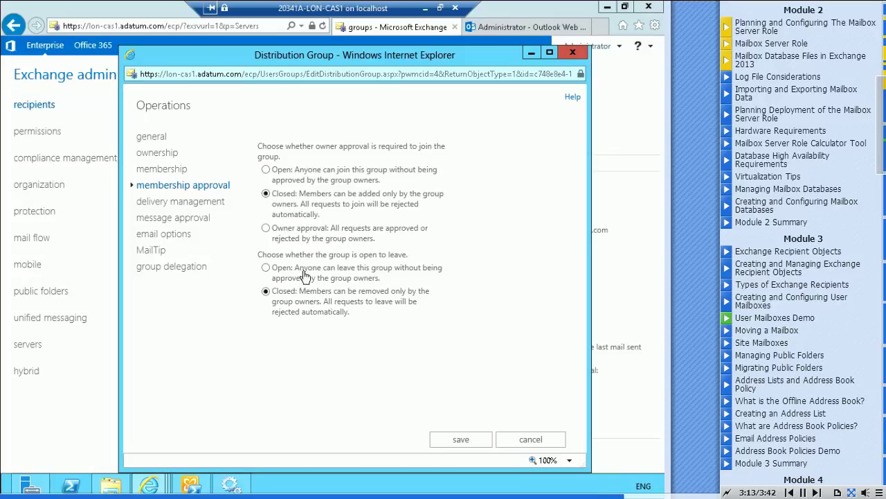
Leave joining set to Closed, review the member, owner and general pages, and save the group.
{"action": "left_click", "coordinate": [266, 229]}
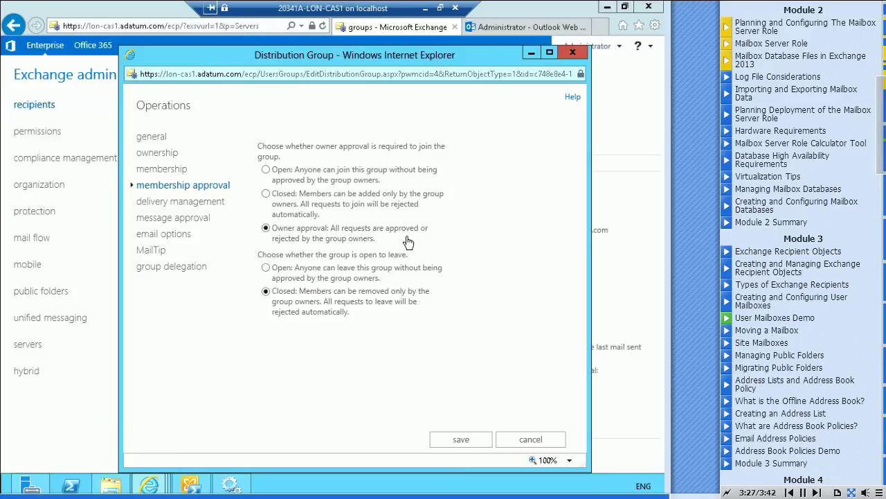
{"action": "left_click", "coordinate": [266, 193]}
{"action": "left_click", "coordinate": [164, 170]}
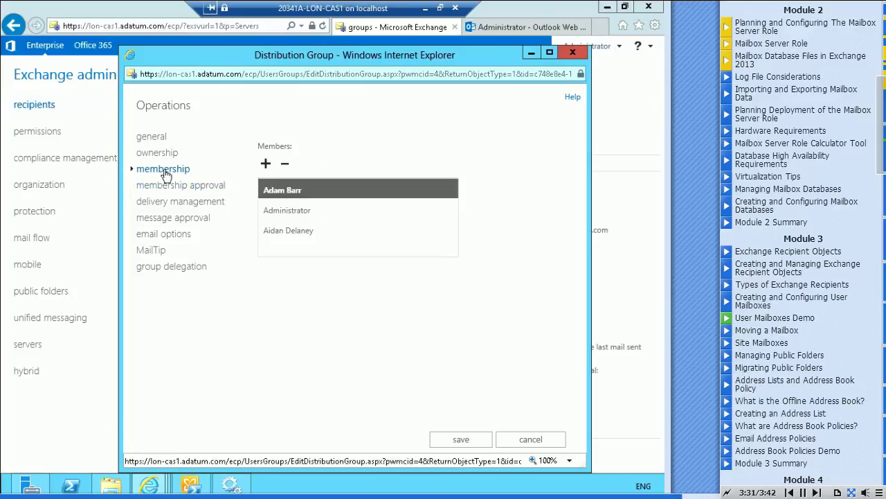
{"action": "left_click", "coordinate": [157, 153]}
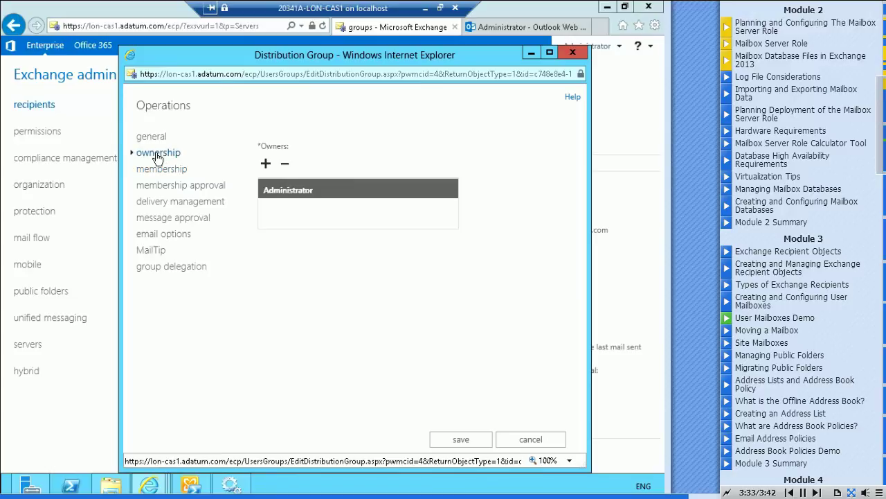
{"action": "left_click", "coordinate": [153, 138]}
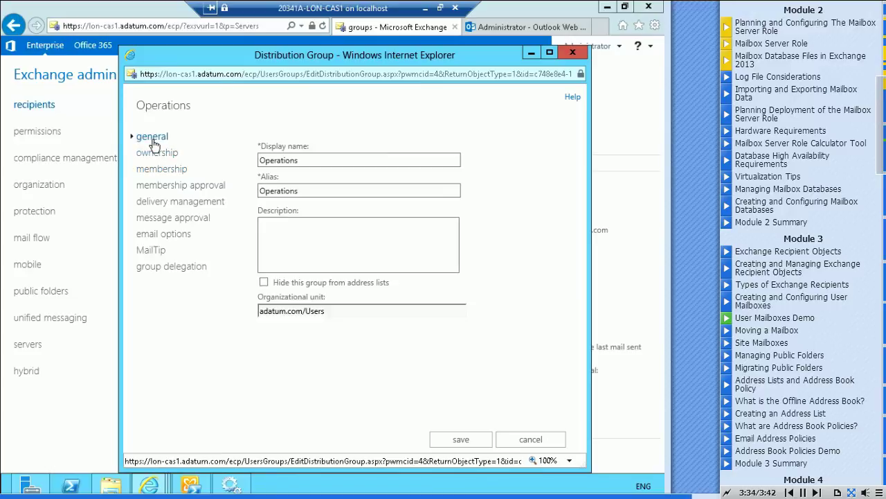
{"action": "left_click", "coordinate": [451, 442]}
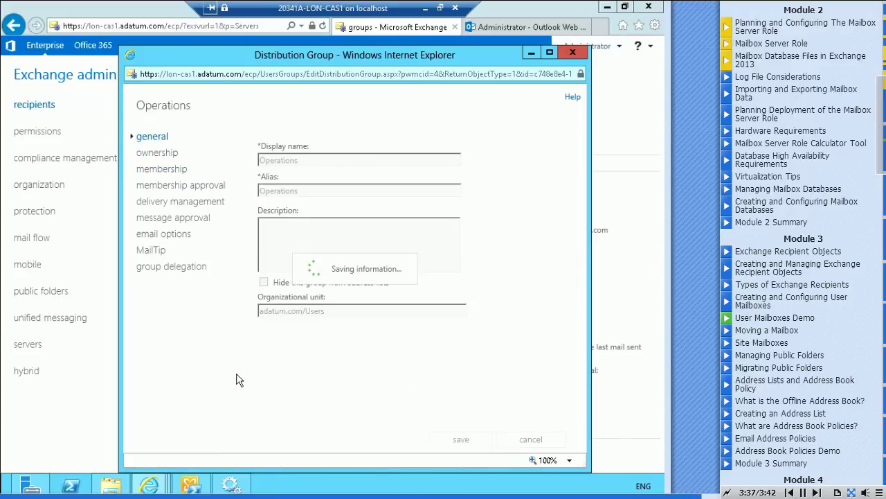